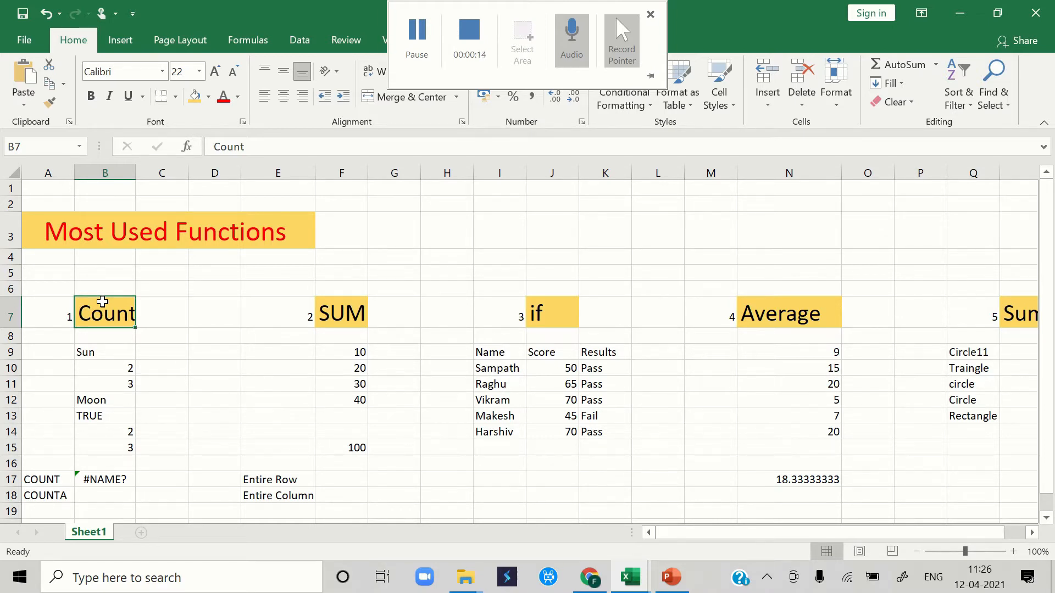
# - Replace the broken formula in B17 beside the COUNT label with a COUNT of the range B9:B15
pyautogui.click(108, 481)
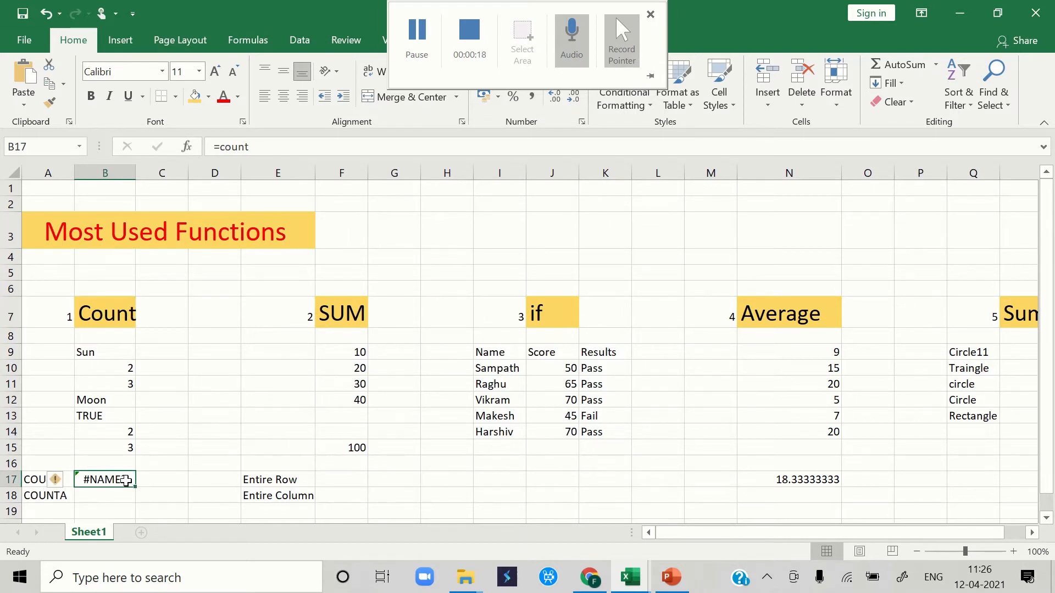
pyautogui.doubleClick(127, 482)
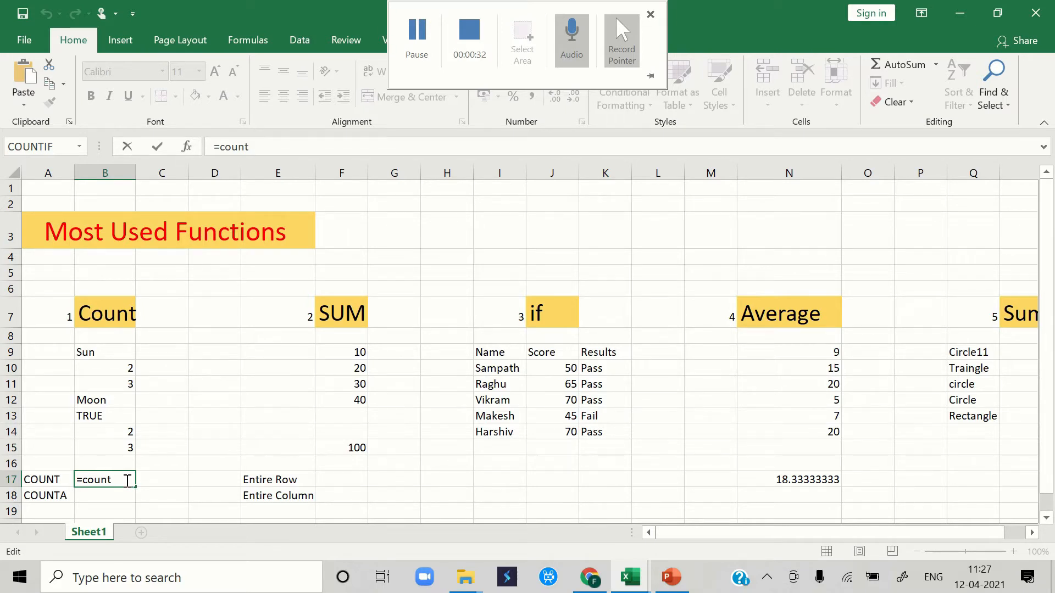
pyautogui.press('BackSpace')
pyautogui.press('BackSpace')
pyautogui.press('BackSpace')
pyautogui.press('BackSpace')
pyautogui.press('BackSpace')
pyautogui.press('BackSpace')
pyautogui.write('=')
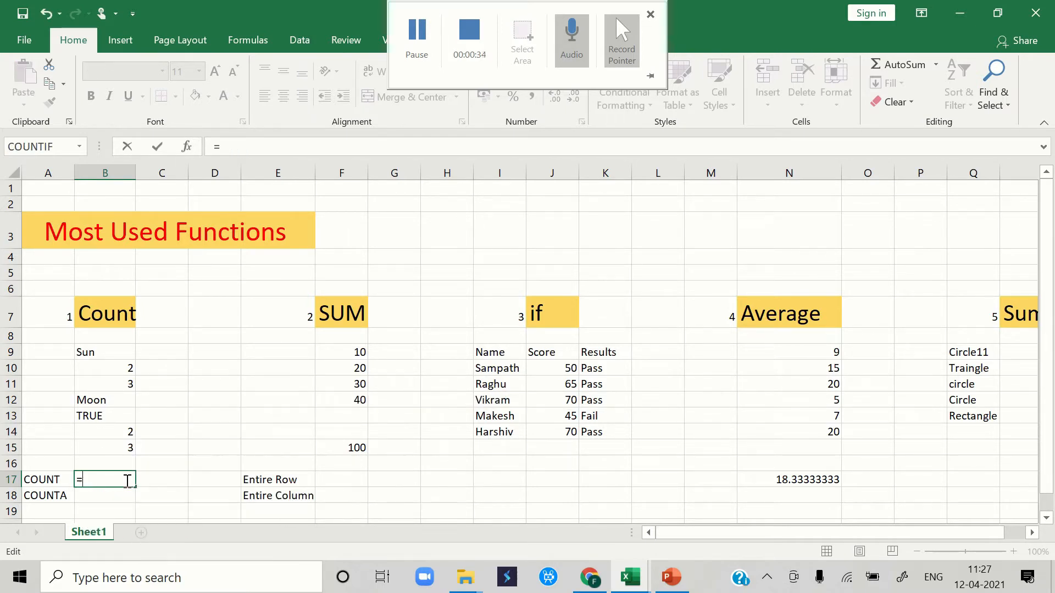
pyautogui.write('count')
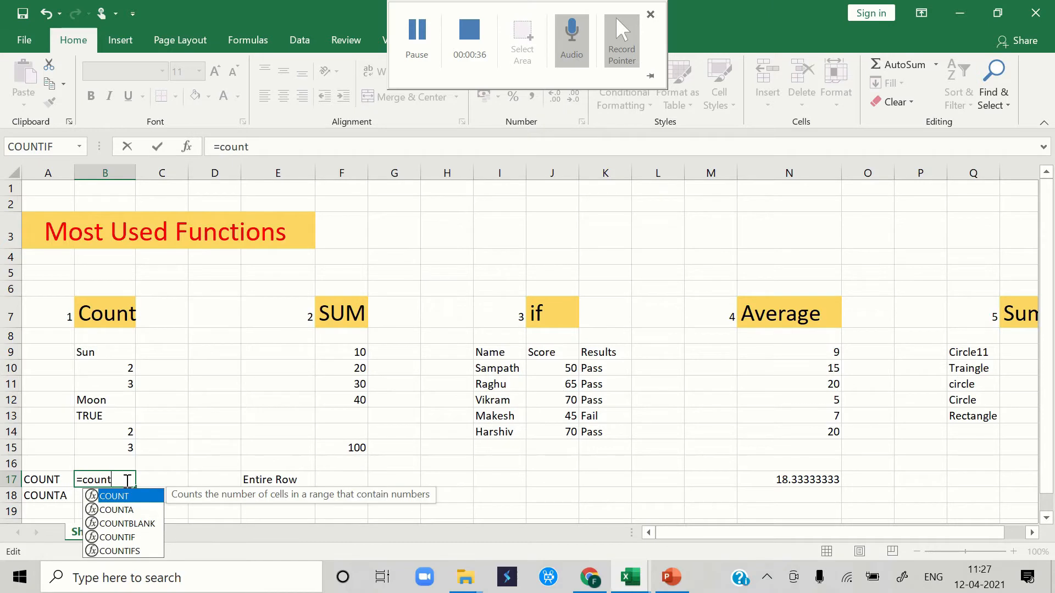
pyautogui.write('(')
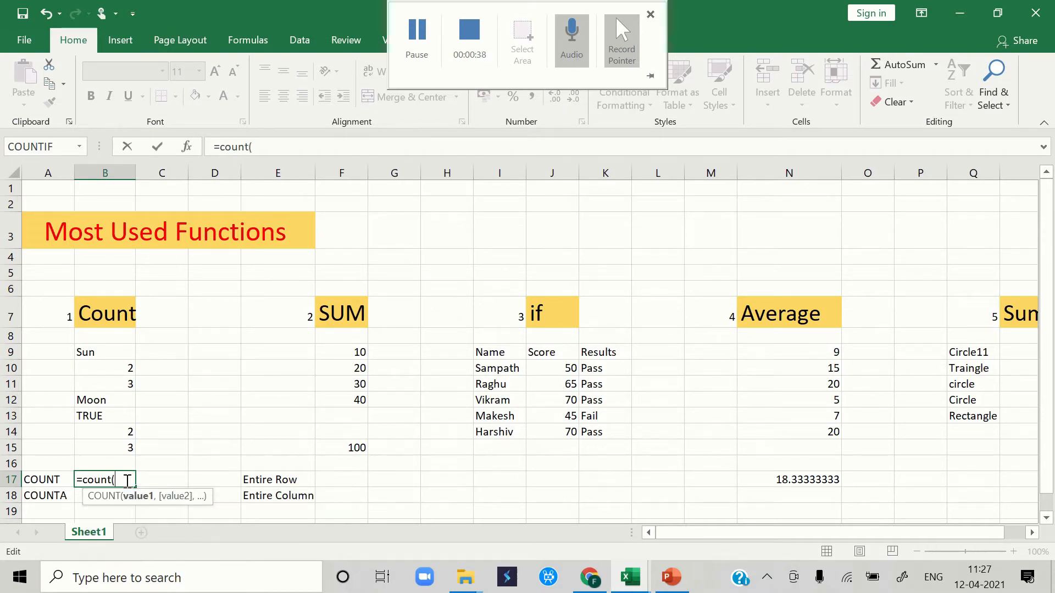
pyautogui.moveTo(126, 447); pyautogui.dragTo(112, 354)
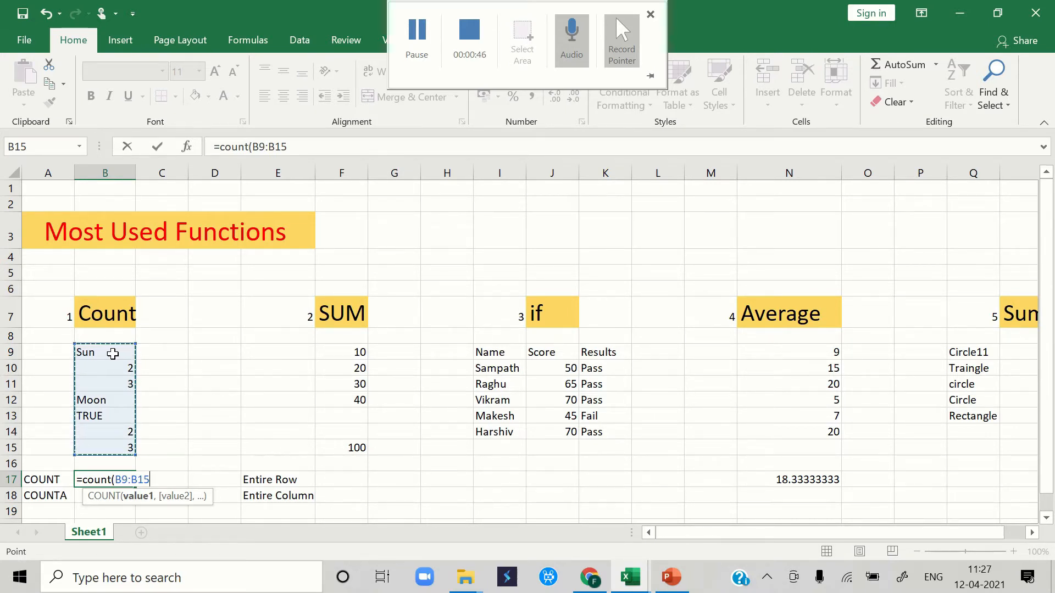
pyautogui.press('Return')
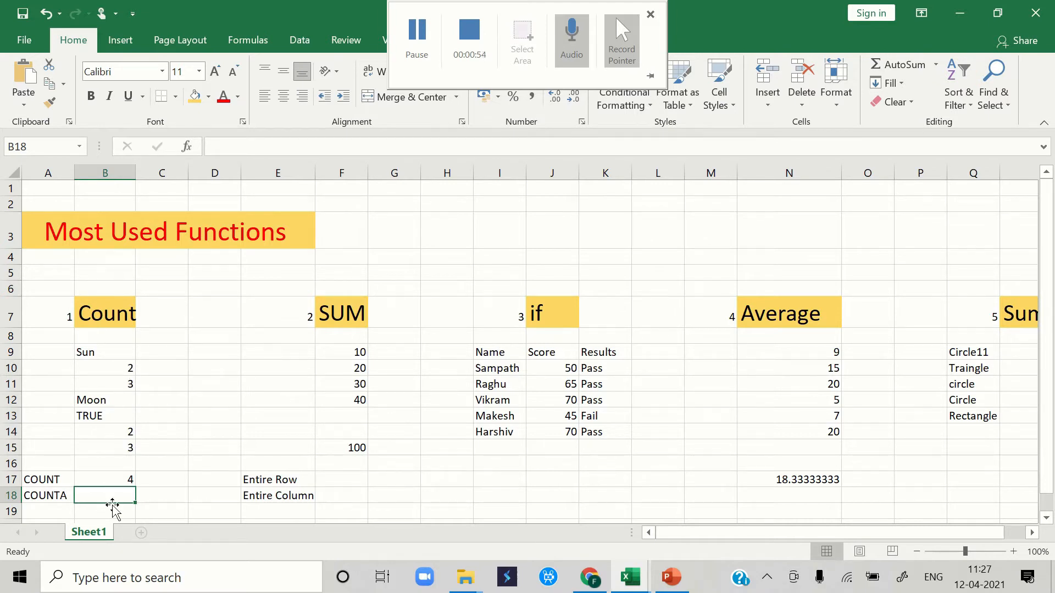
# - Enter the formula =counta(B9:B15) in B18 beside the COUNTA label to count the non-empty cells
pyautogui.write('=')
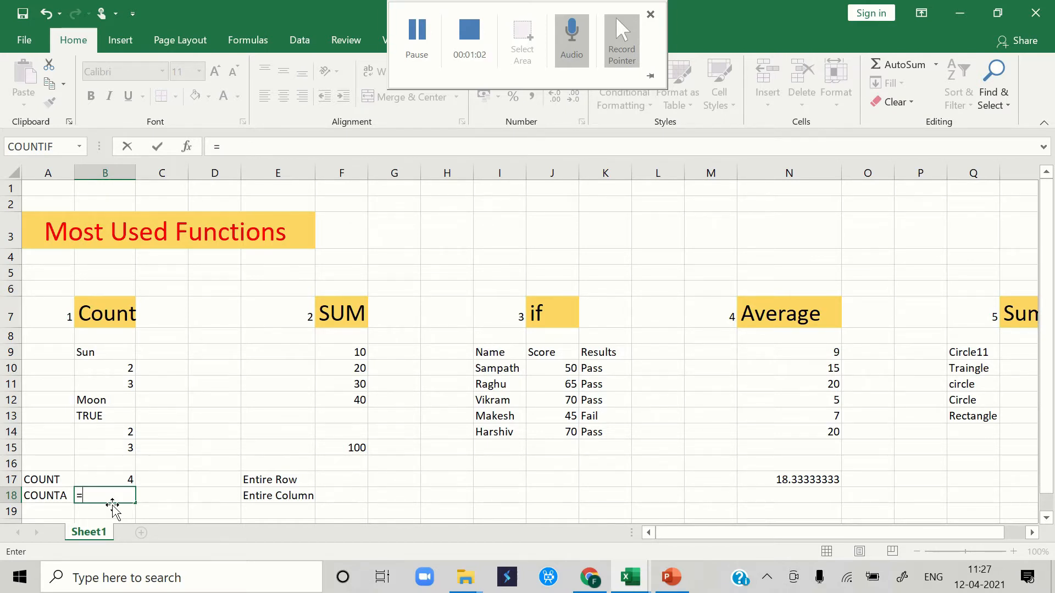
pyautogui.write('co')
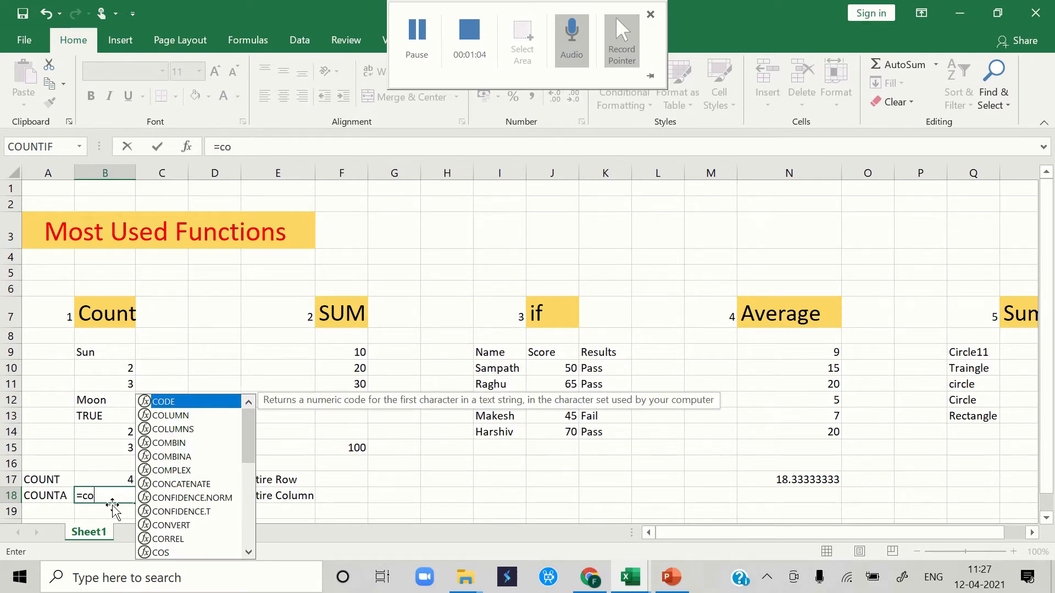
pyautogui.write('unta')
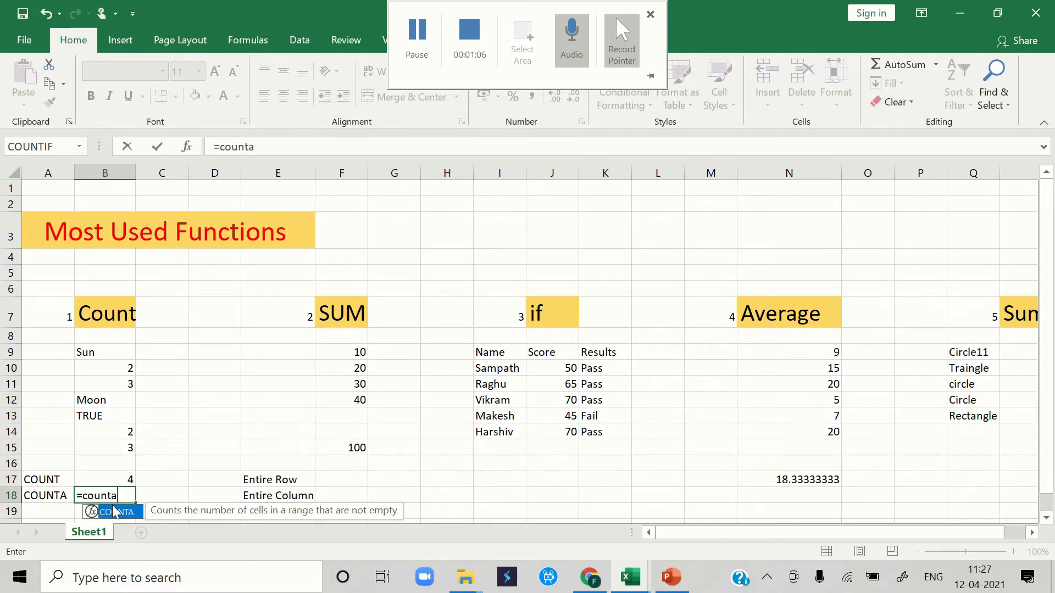
pyautogui.write('(')
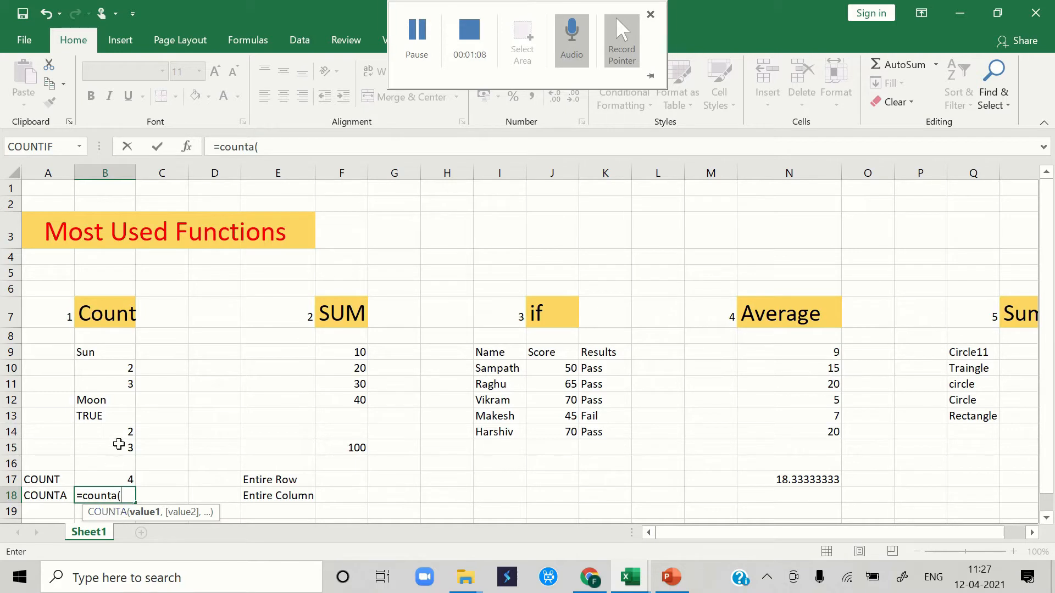
pyautogui.moveTo(118, 446); pyautogui.dragTo(110, 354)
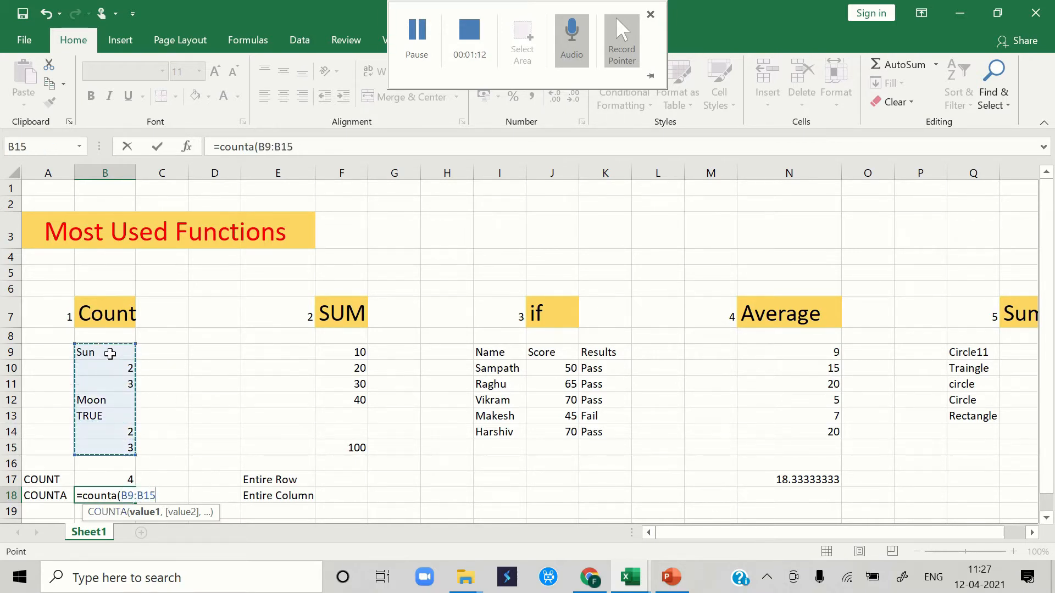
pyautogui.write(')')
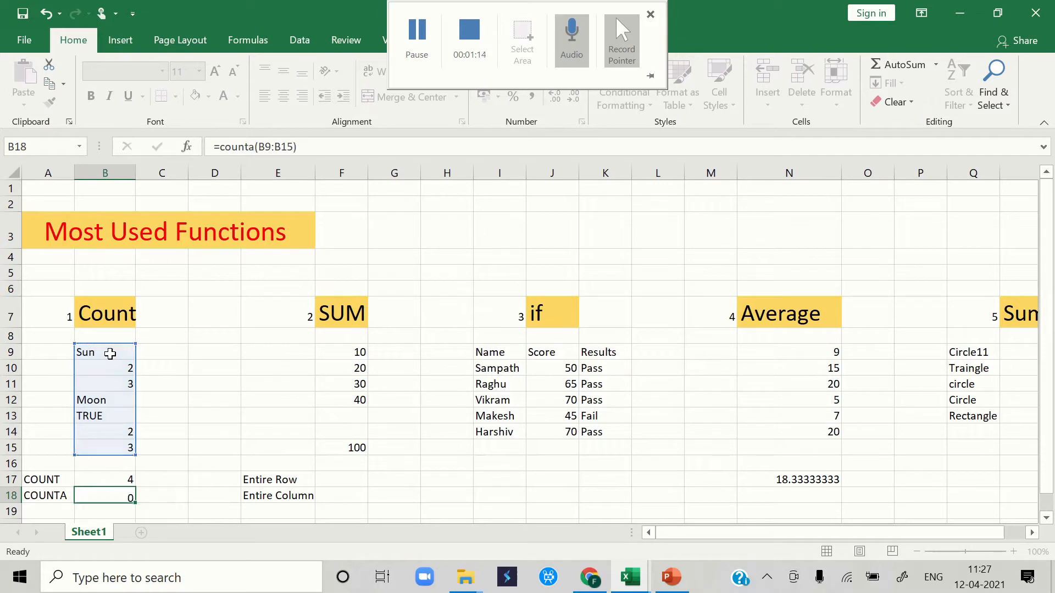
pyautogui.press('Return')
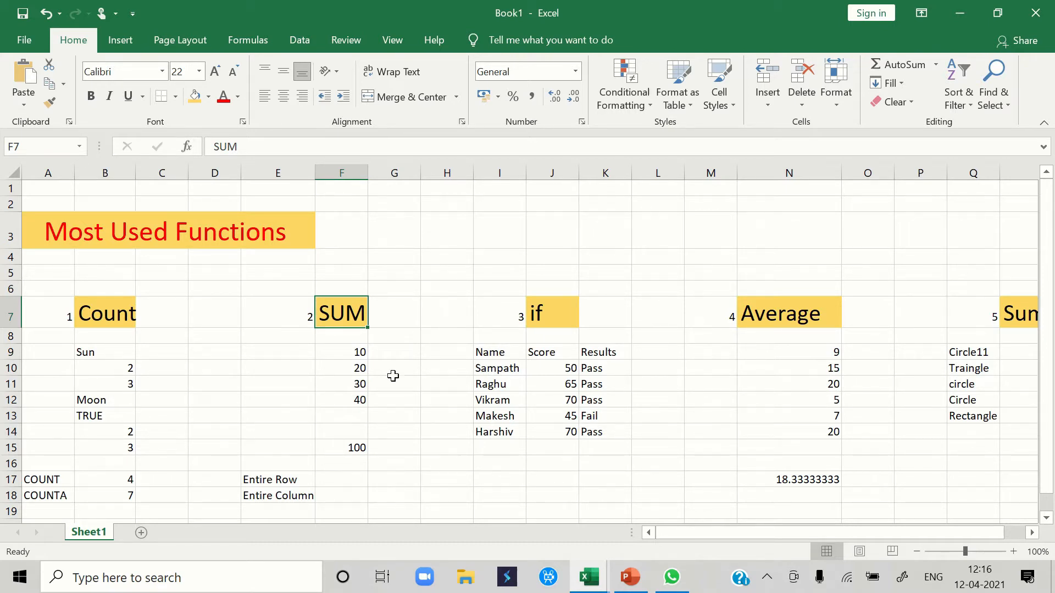
# - Clear cell F15 under the SUM heading and re-enter its formula as =sum(F9:F12)
pyautogui.click(342, 443)
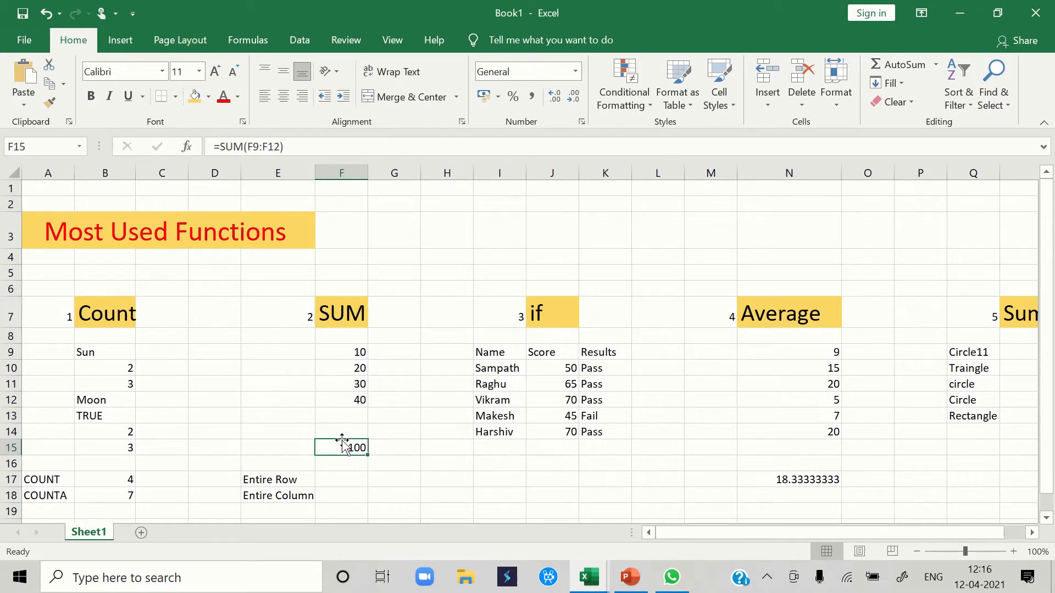
pyautogui.press('Delete')
pyautogui.write('=')
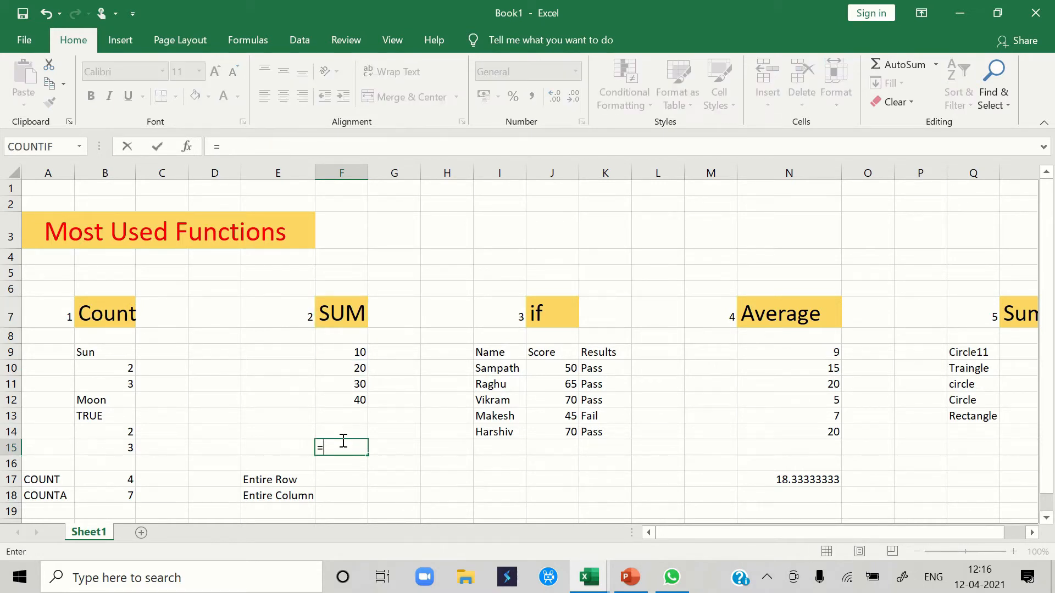
pyautogui.write('sum')
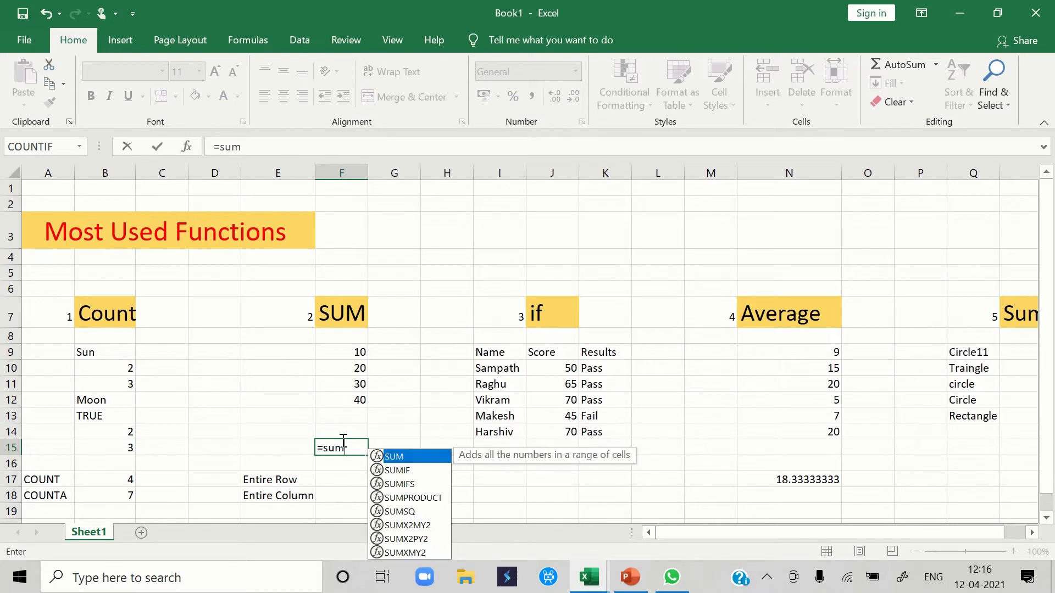
pyautogui.write('(')
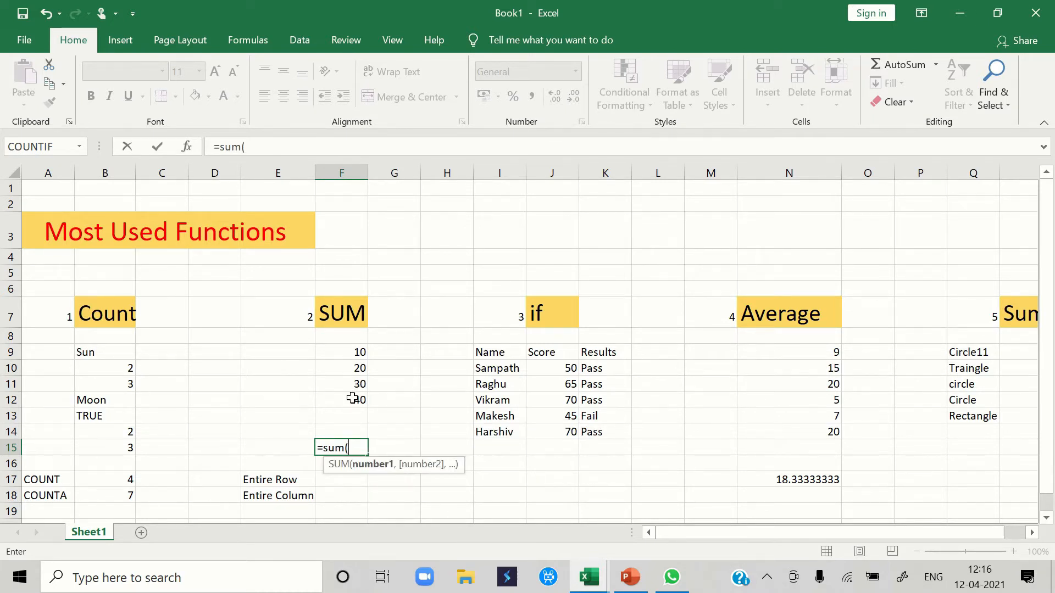
pyautogui.moveTo(352, 400); pyautogui.dragTo(349, 356)
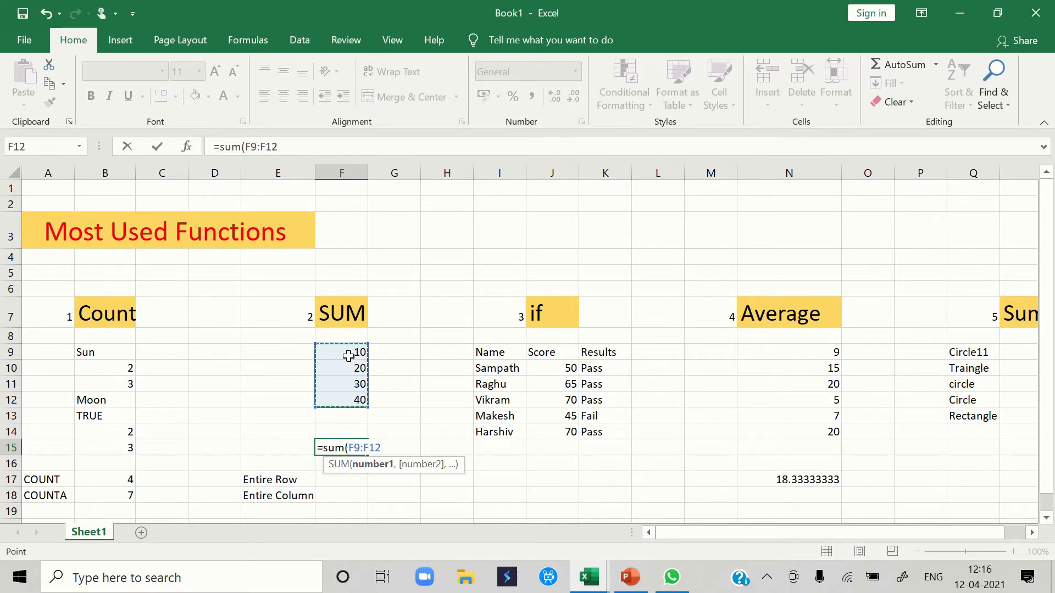
pyautogui.write(')')
pyautogui.press('Return')
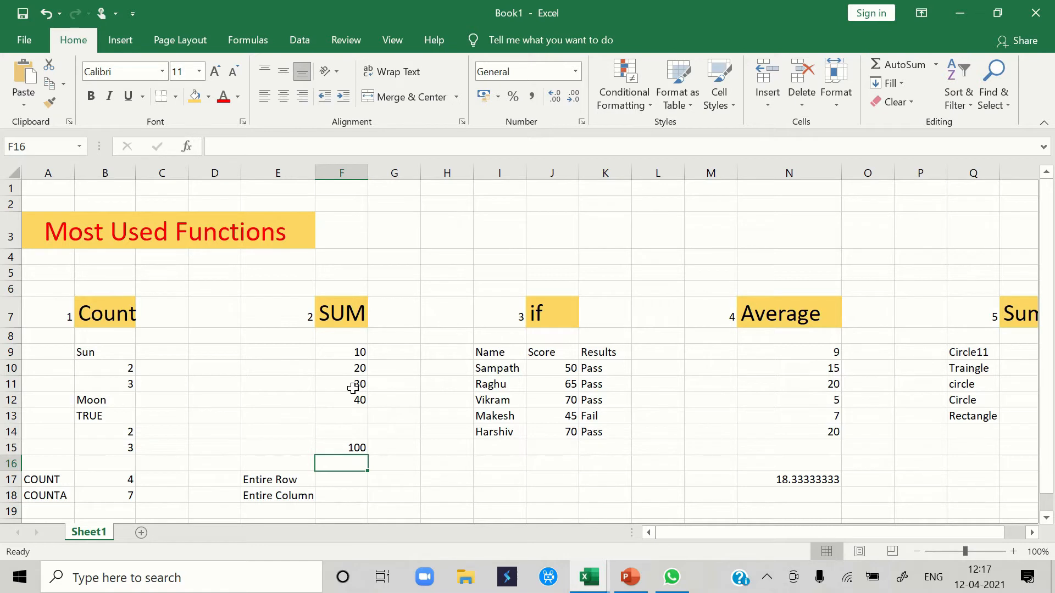
# - Total all of row 16 in F17, beside the Entire Row label, with the formula =sum(16:16)
pyautogui.click(341, 481)
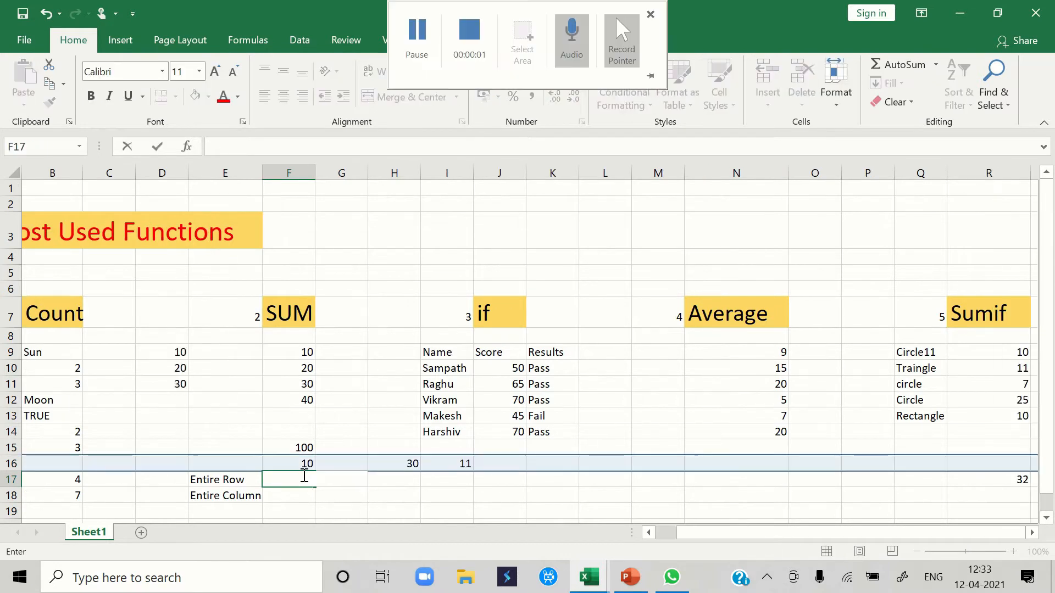
pyautogui.write('=')
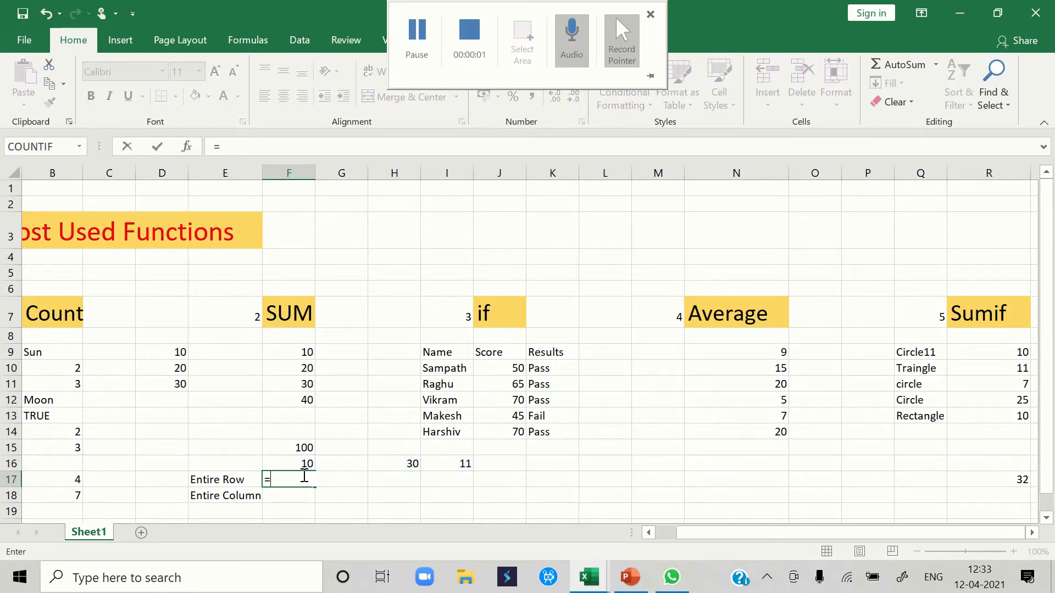
pyautogui.write('sum(')
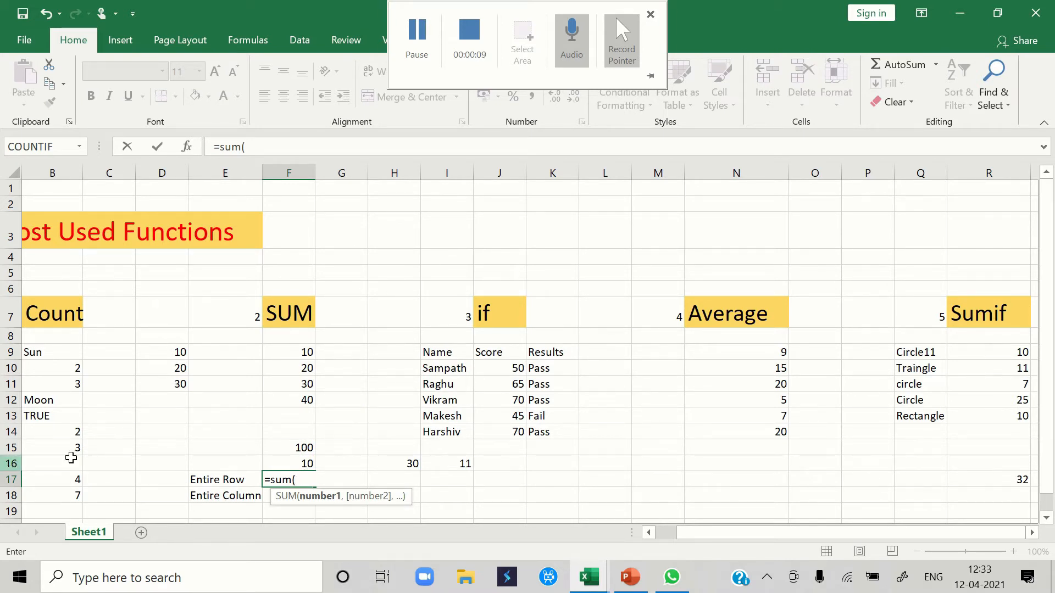
pyautogui.write('16')
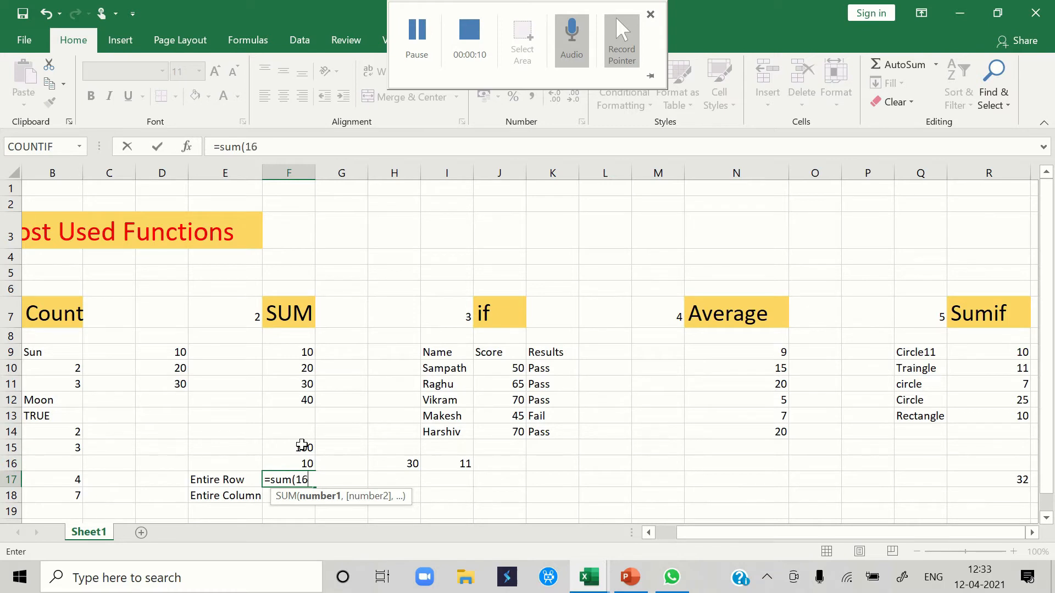
pyautogui.write(':1')
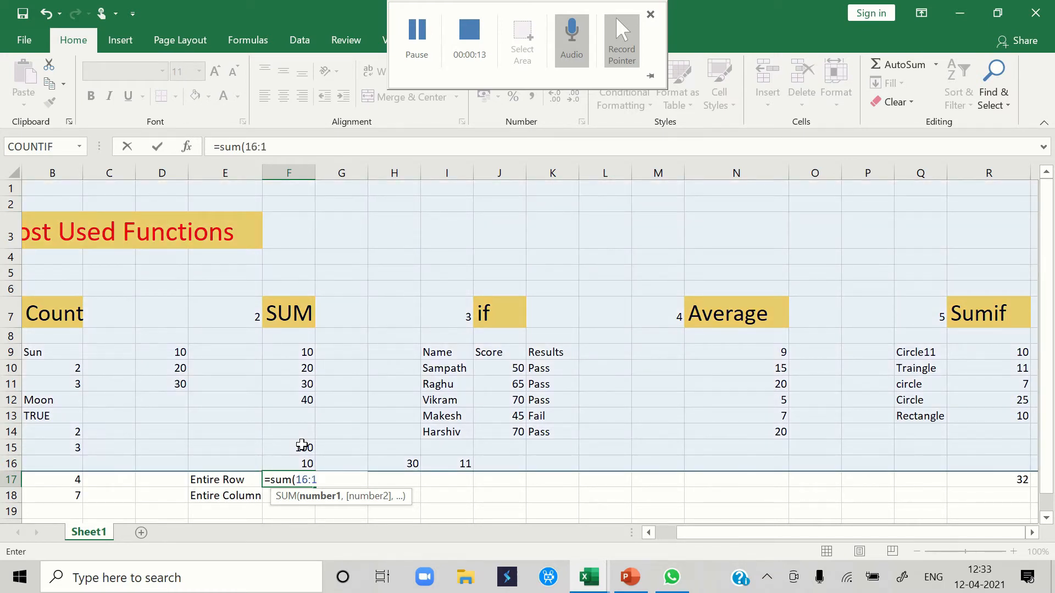
pyautogui.write('6)')
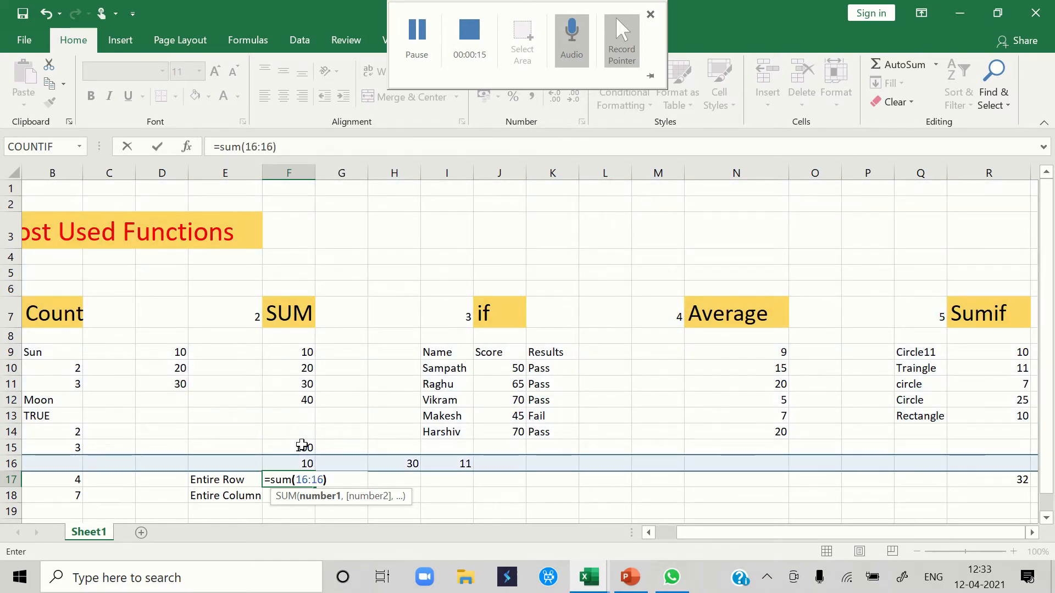
pyautogui.press('Return')
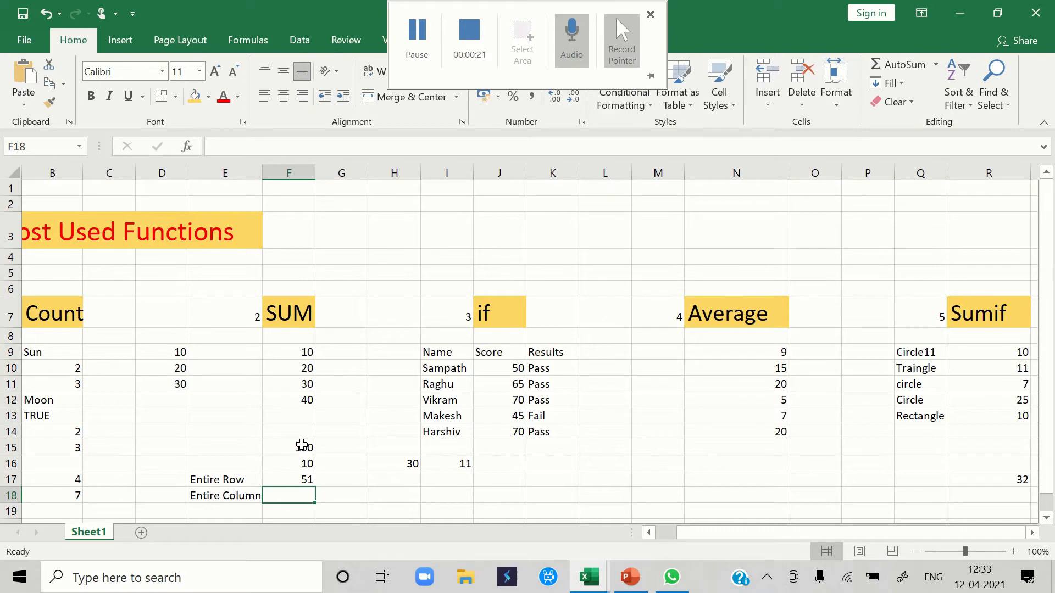
# - Total all of column D in F18, beside the Entire Column label, with the formula =sum(d:d)
pyautogui.write('=')
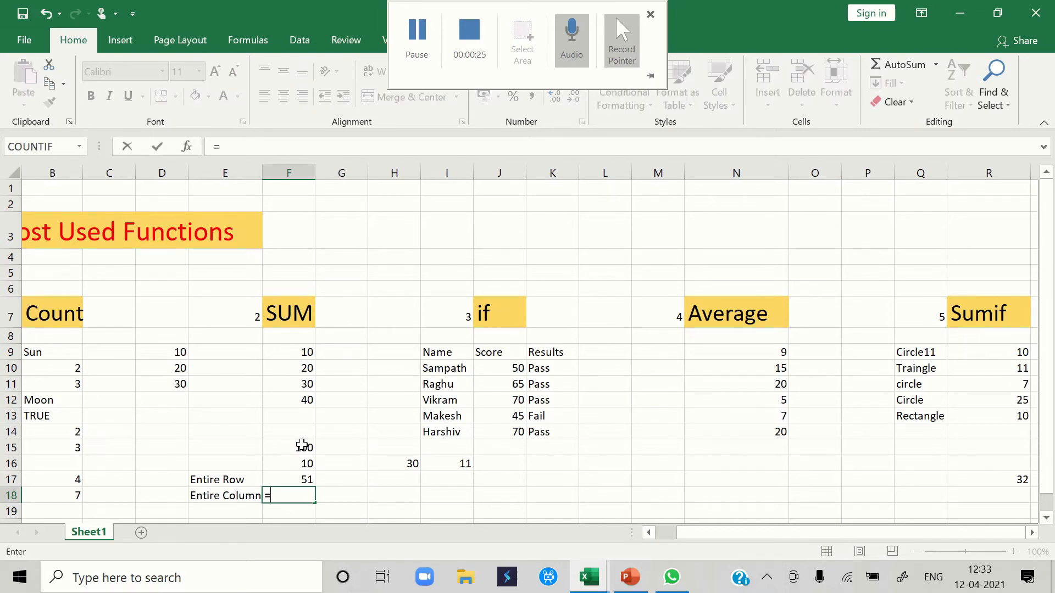
pyautogui.write('sum')
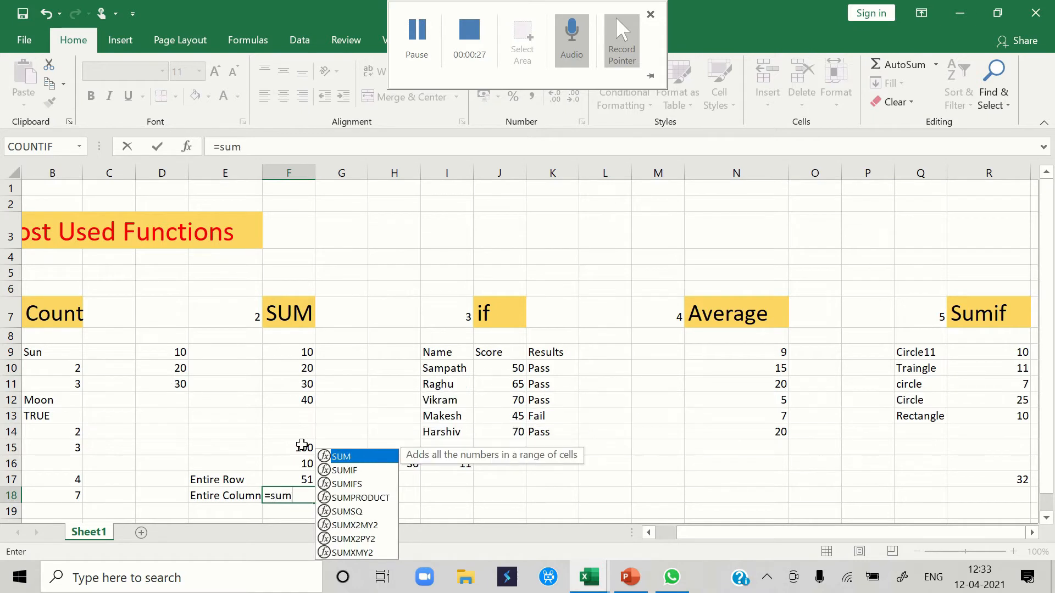
pyautogui.write('(')
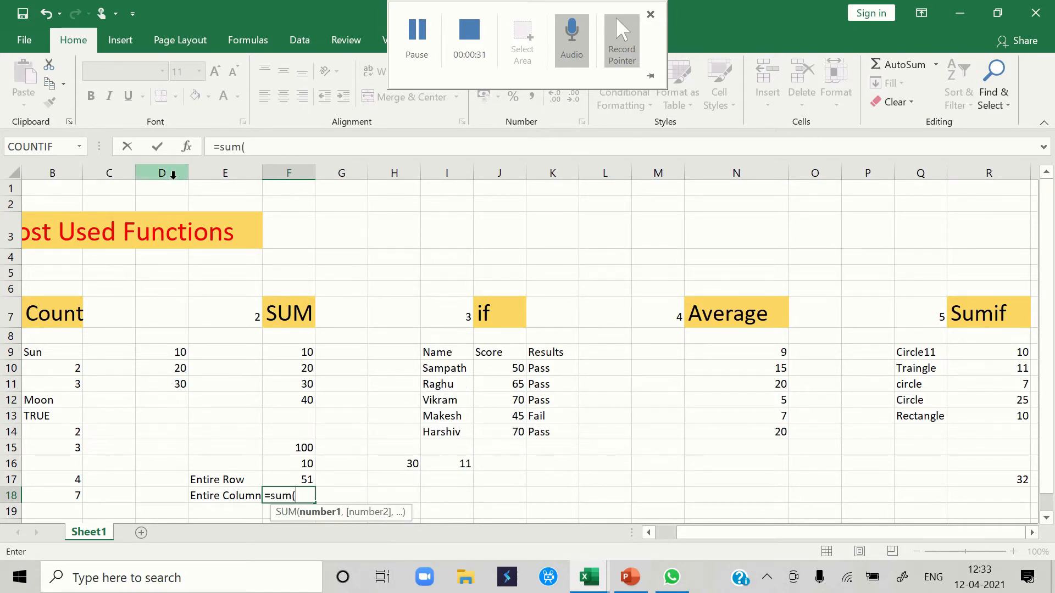
pyautogui.write('d:d')
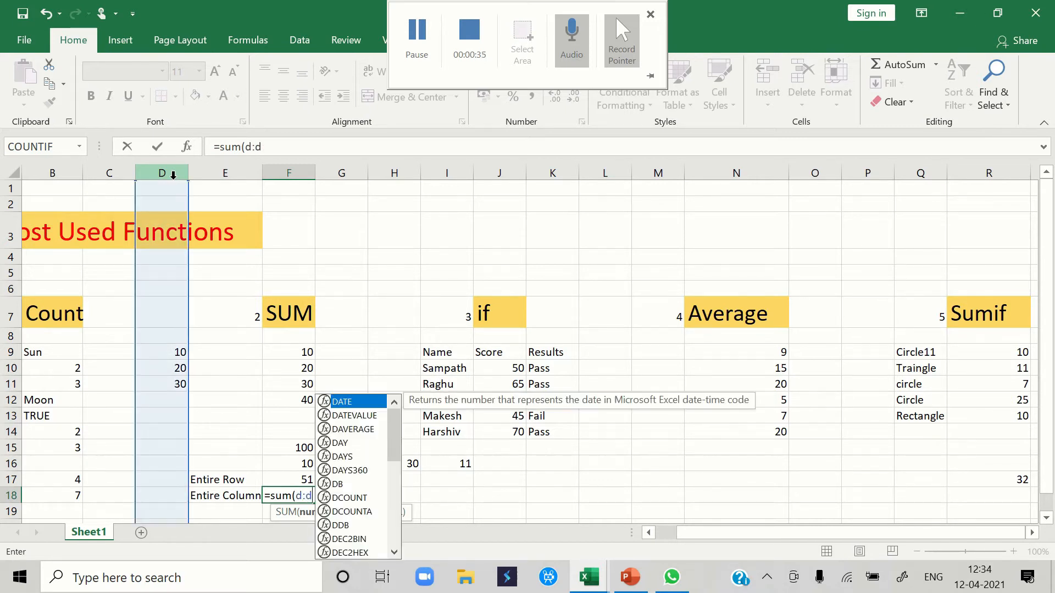
pyautogui.write(')')
pyautogui.press('Return')
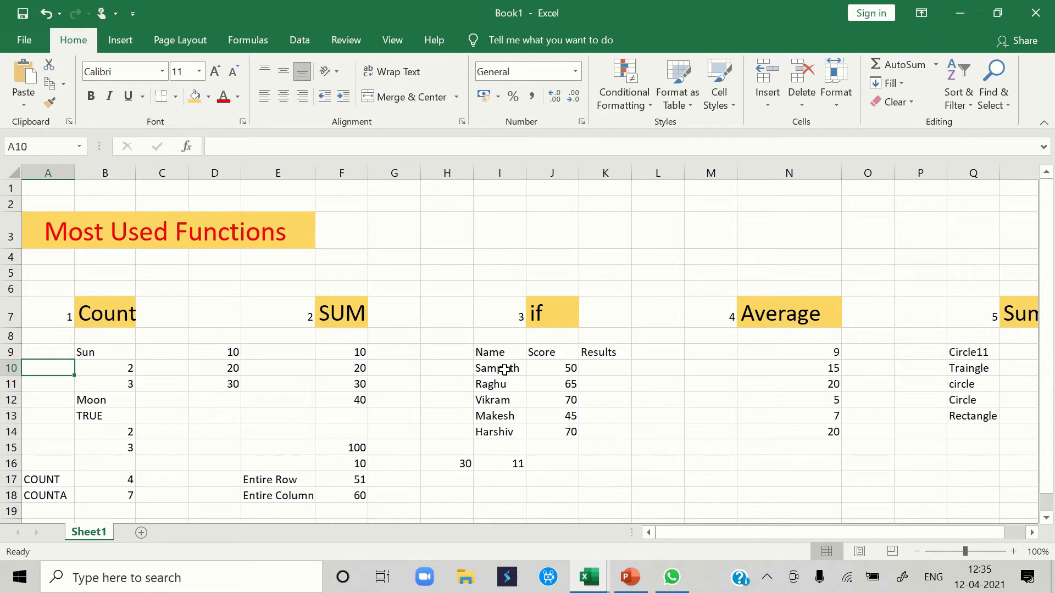
# - Enter the formula =if(J10>=50,"Pass","Fail") in K10 under Results to grade the first score
pyautogui.click(554, 369)
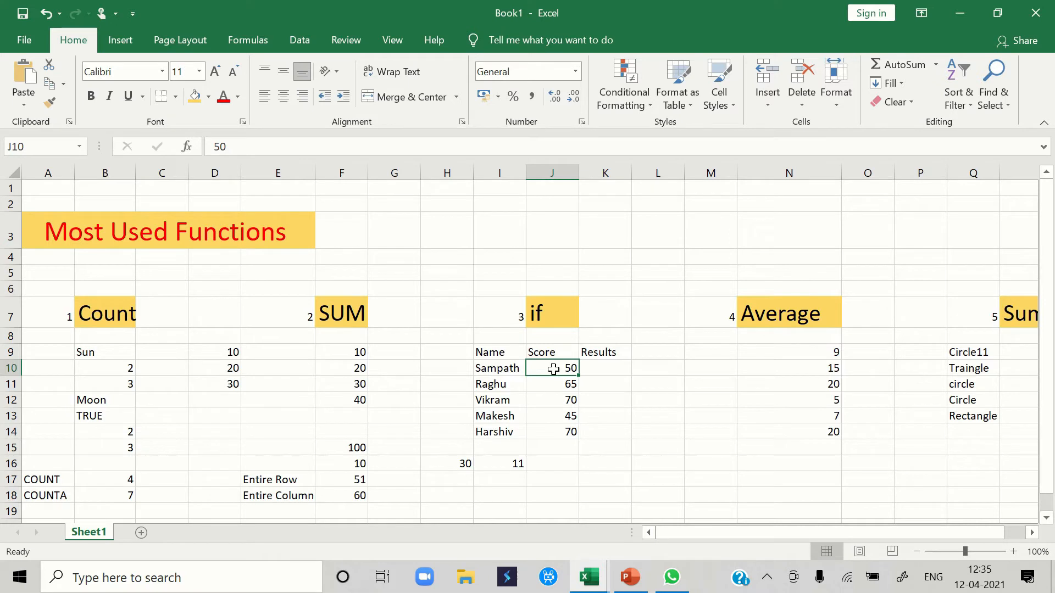
pyautogui.click(592, 371)
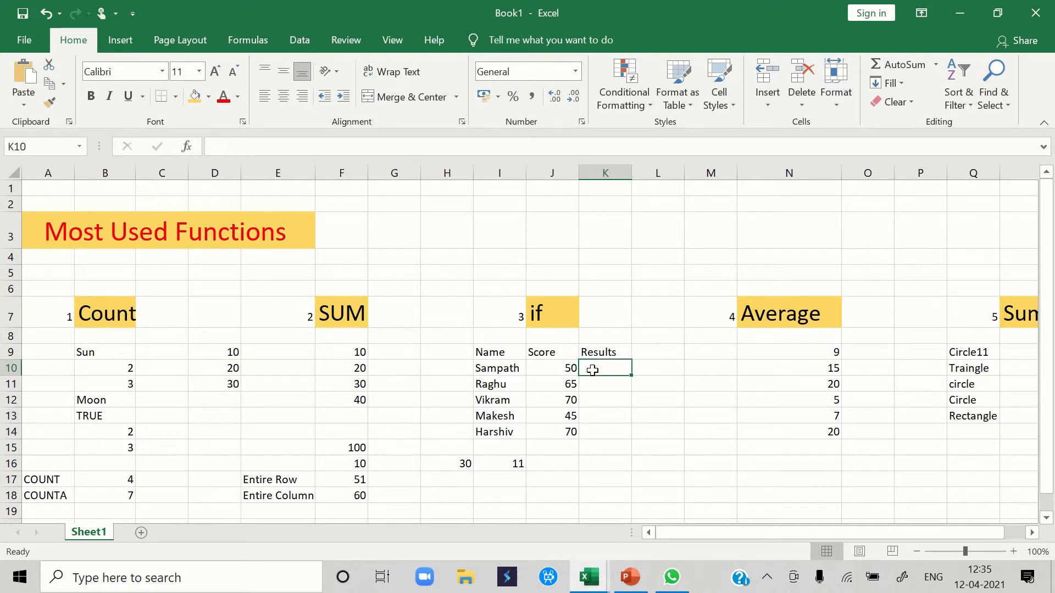
pyautogui.write('=')
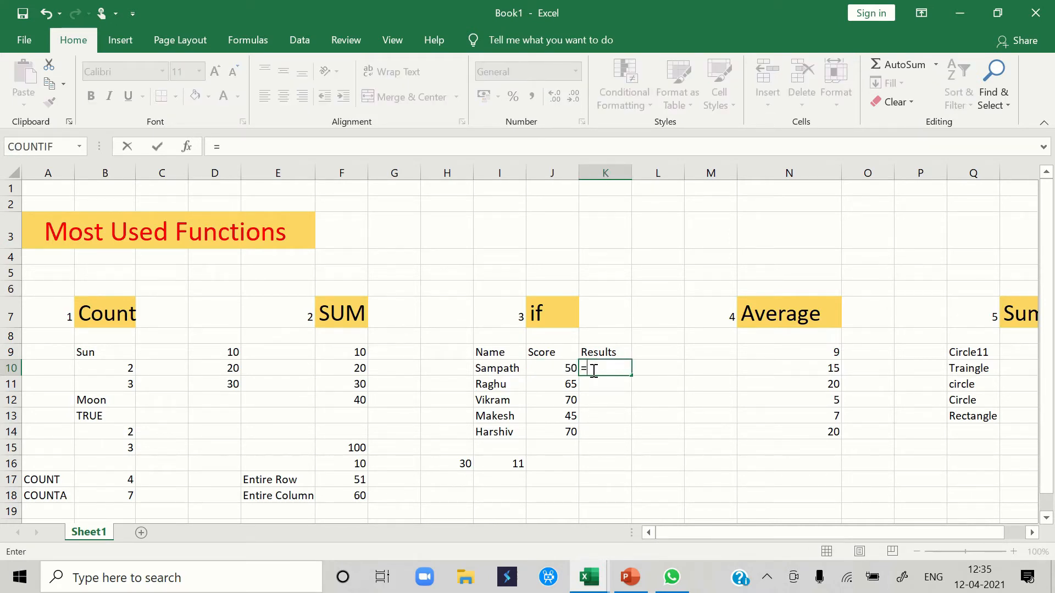
pyautogui.write('if(')
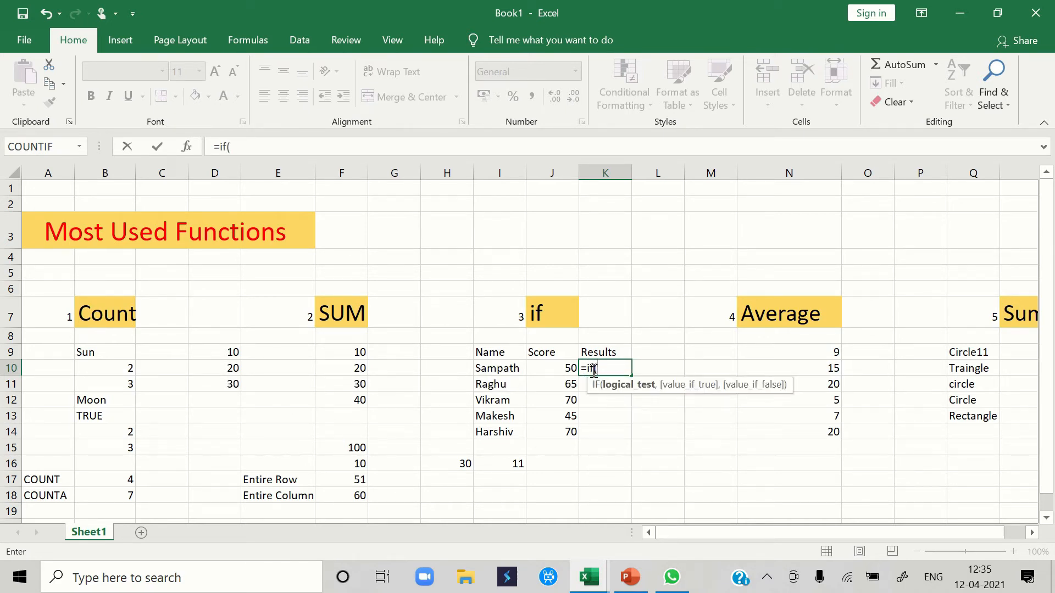
pyautogui.click(568, 368)
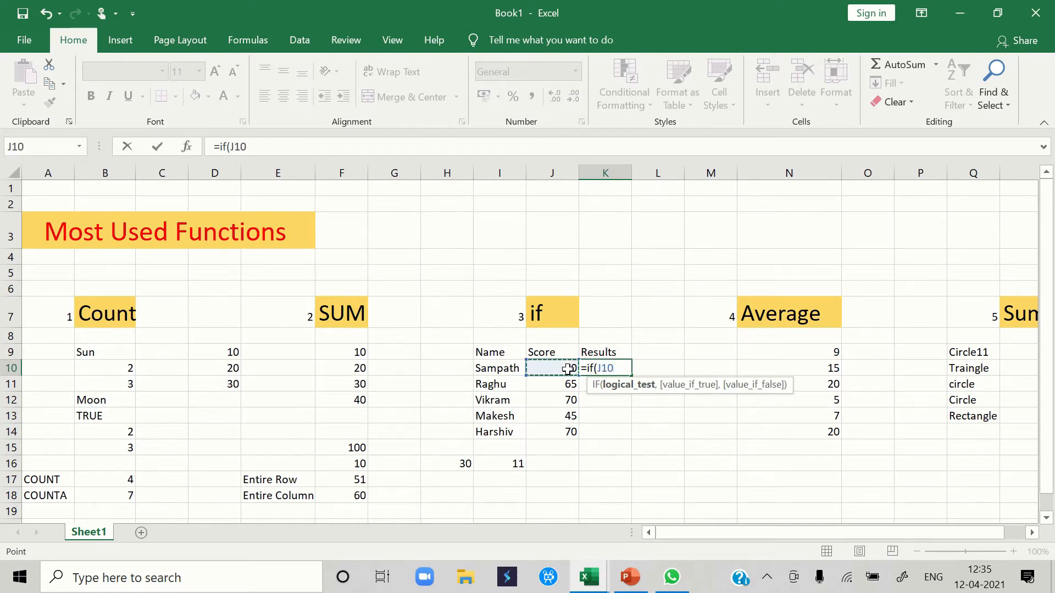
pyautogui.write('>=50,')
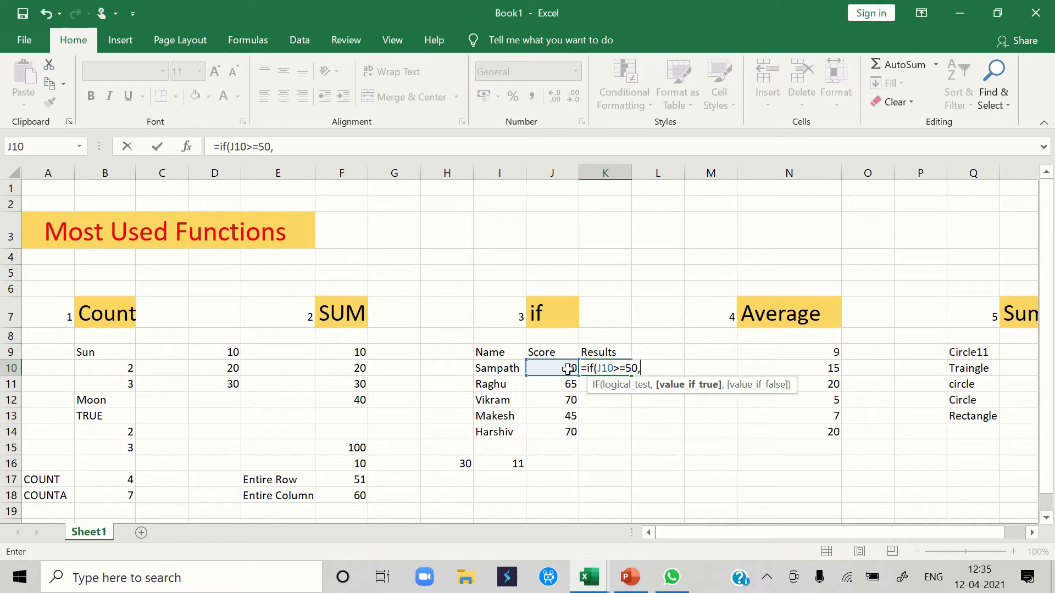
pyautogui.write('"Pass",')
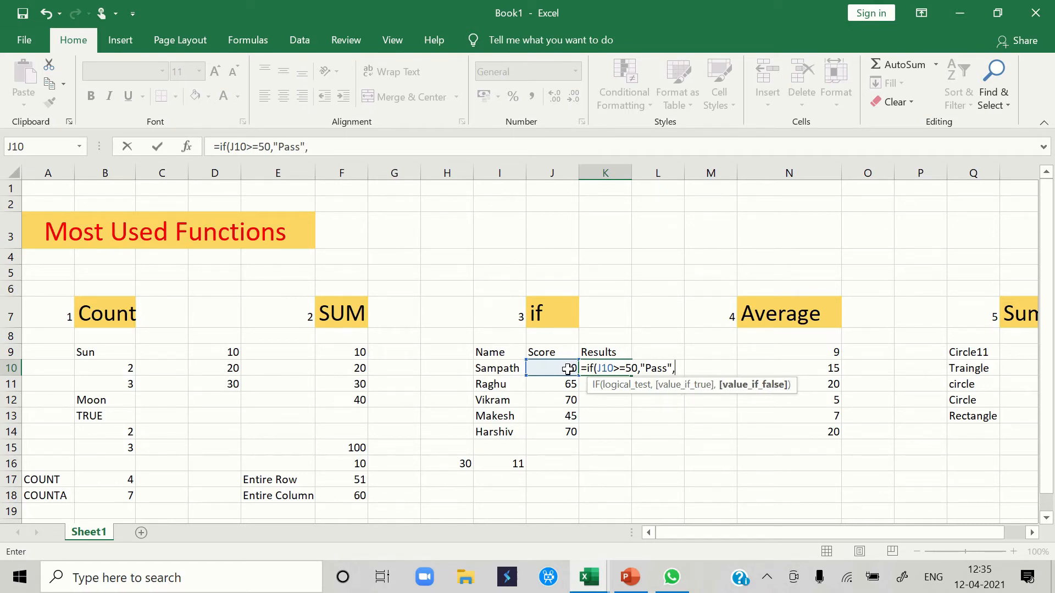
pyautogui.write('"Fail")')
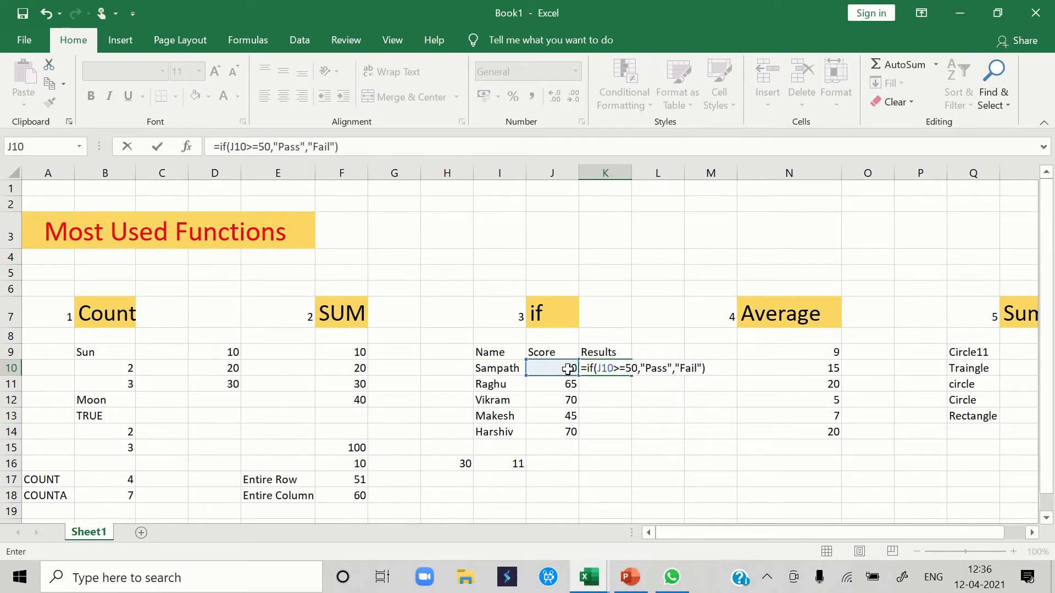
pyautogui.press('Return')
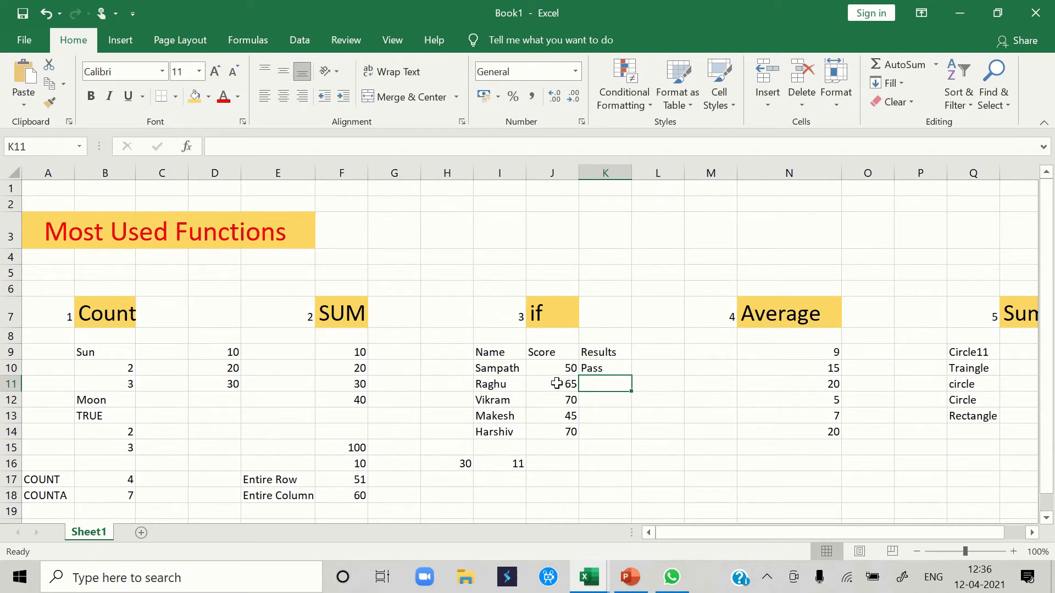
# - Fill the IF formula from K10 down through K14 to grade the remaining scores
pyautogui.click(601, 367)
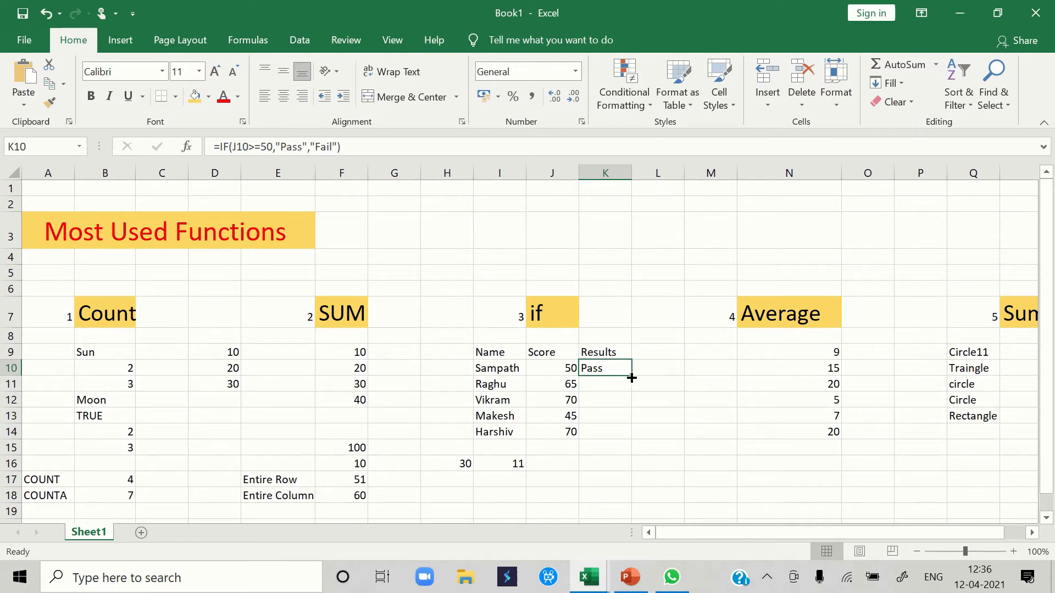
pyautogui.moveTo(631, 378); pyautogui.dragTo(626, 435)
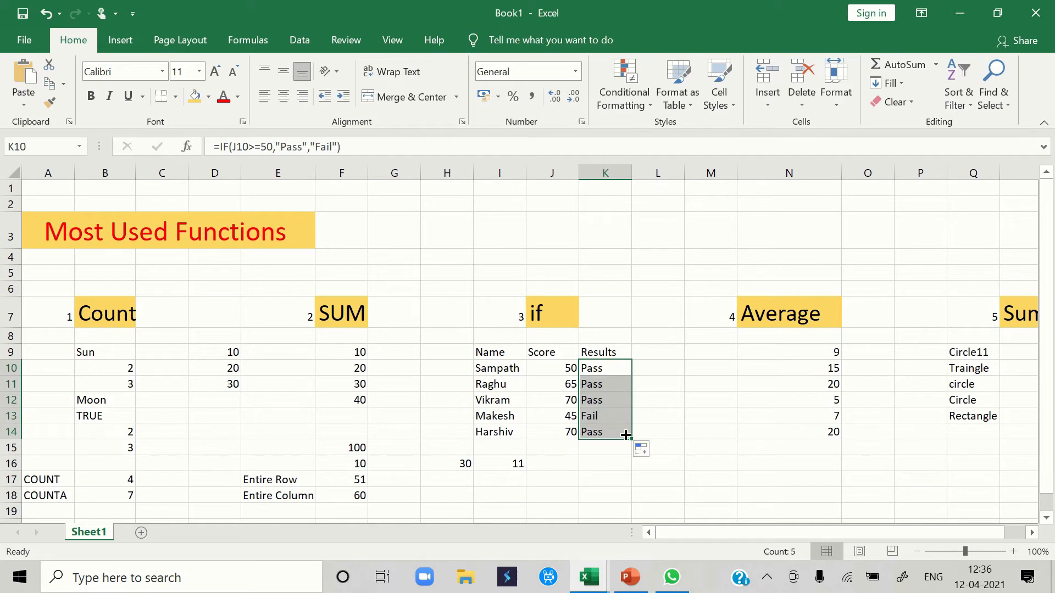
pyautogui.click(610, 422)
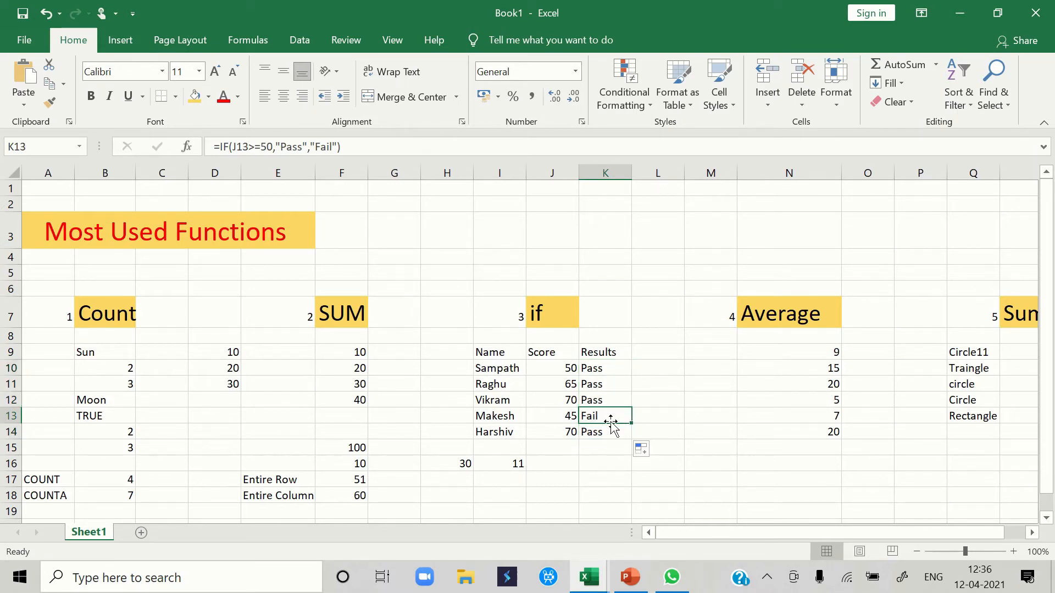
pyautogui.click(559, 416)
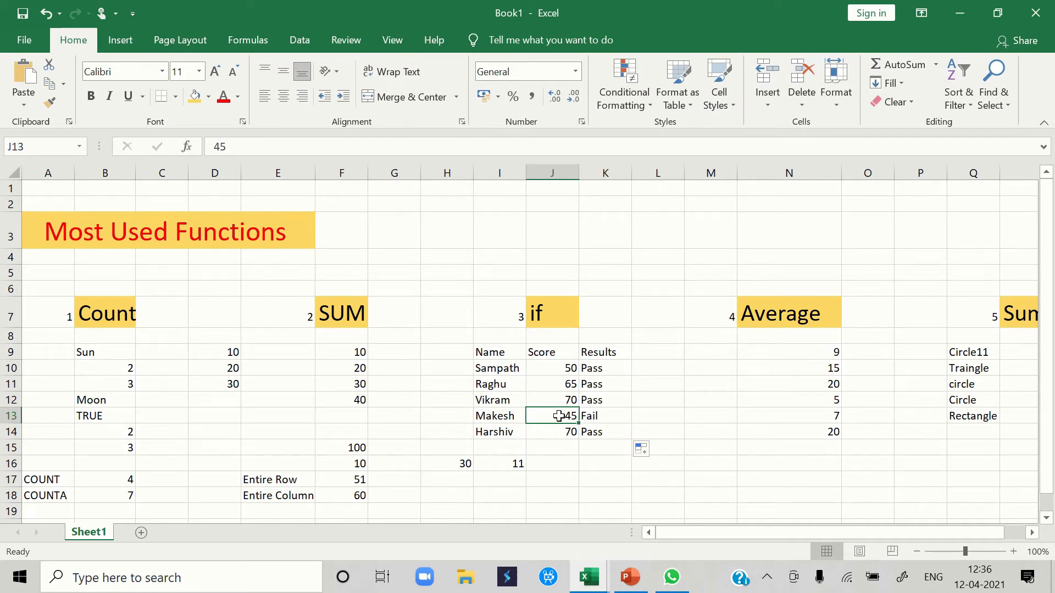
pyautogui.click(599, 416)
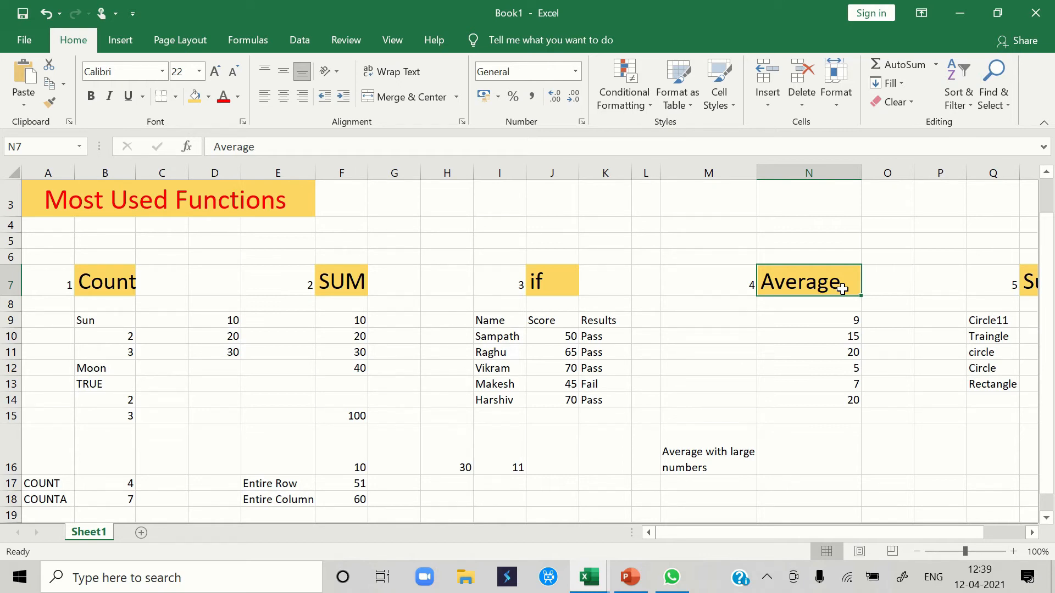
# - Average the three largest numbers of N9:N14 in N16, beside the Average with large numbers label, with =average(large(N9:N14,{1,2,3}))
pyautogui.click(817, 446)
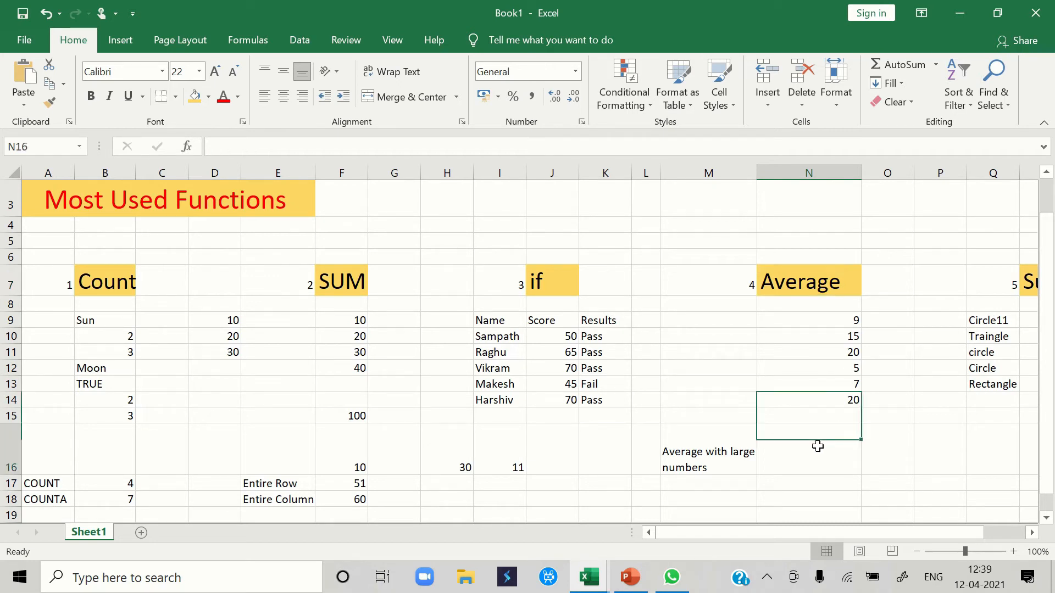
pyautogui.click(740, 465)
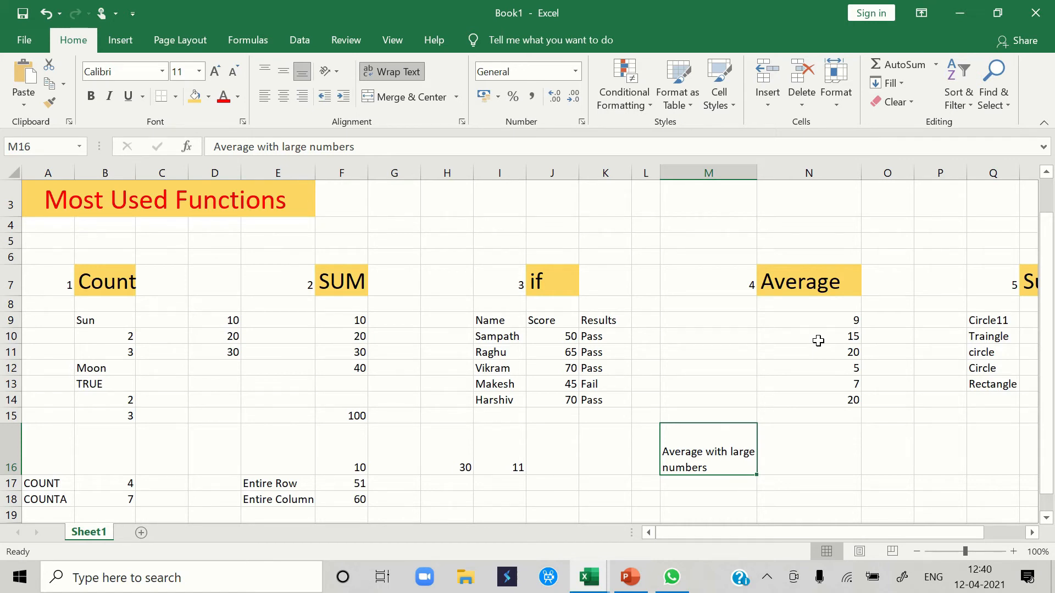
pyautogui.click(796, 424)
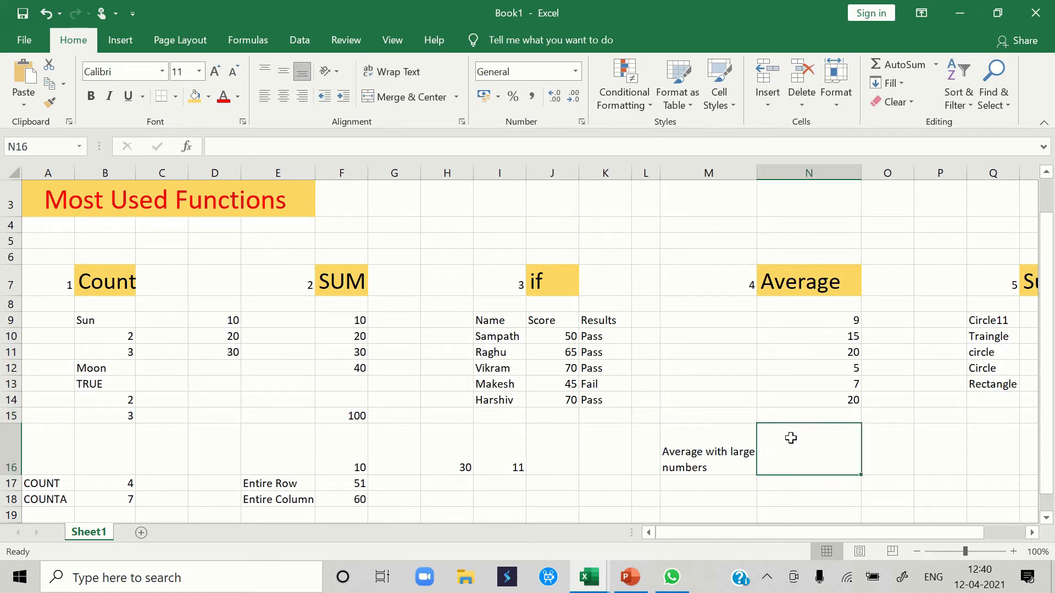
pyautogui.write('=')
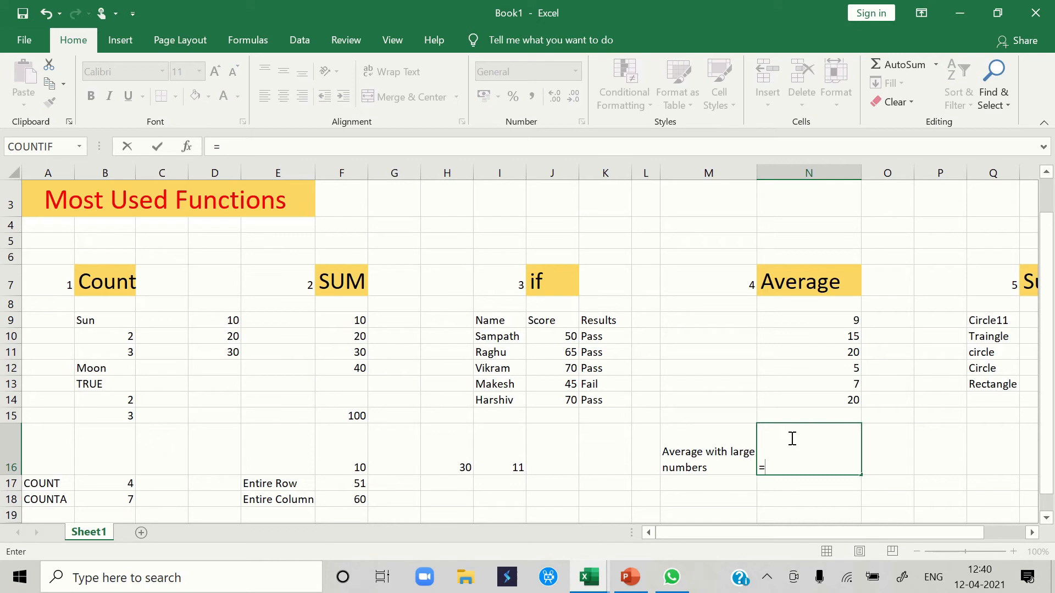
pyautogui.write('a')
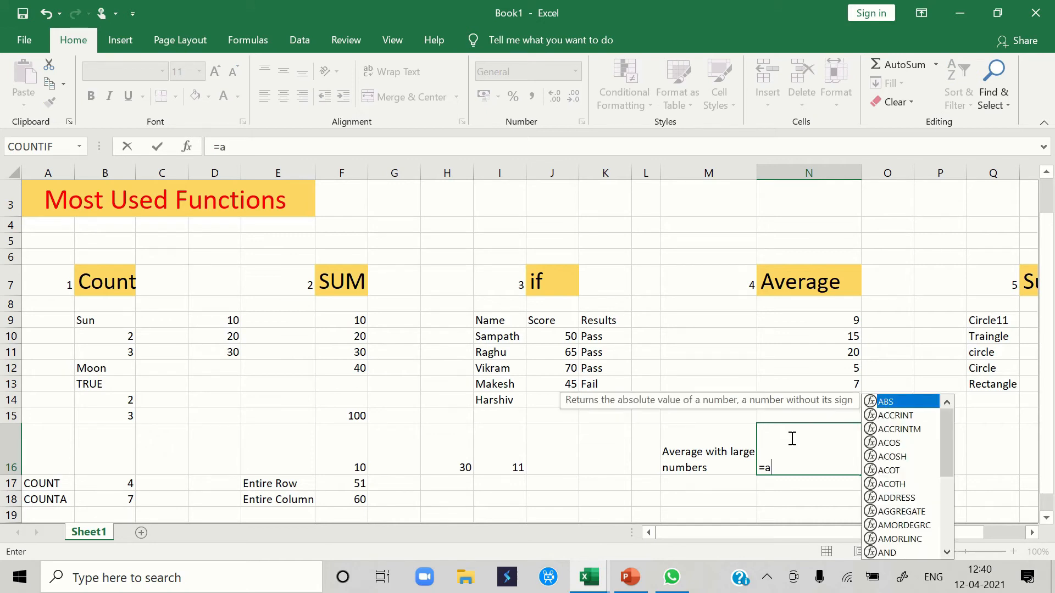
pyautogui.write('va')
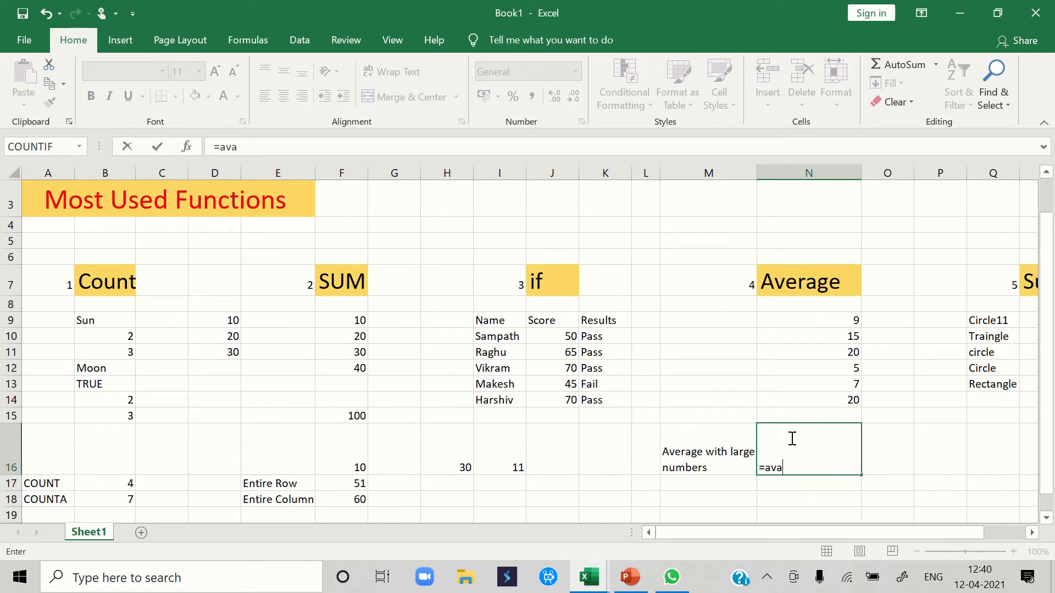
pyautogui.press('BackSpace')
pyautogui.write('erage')
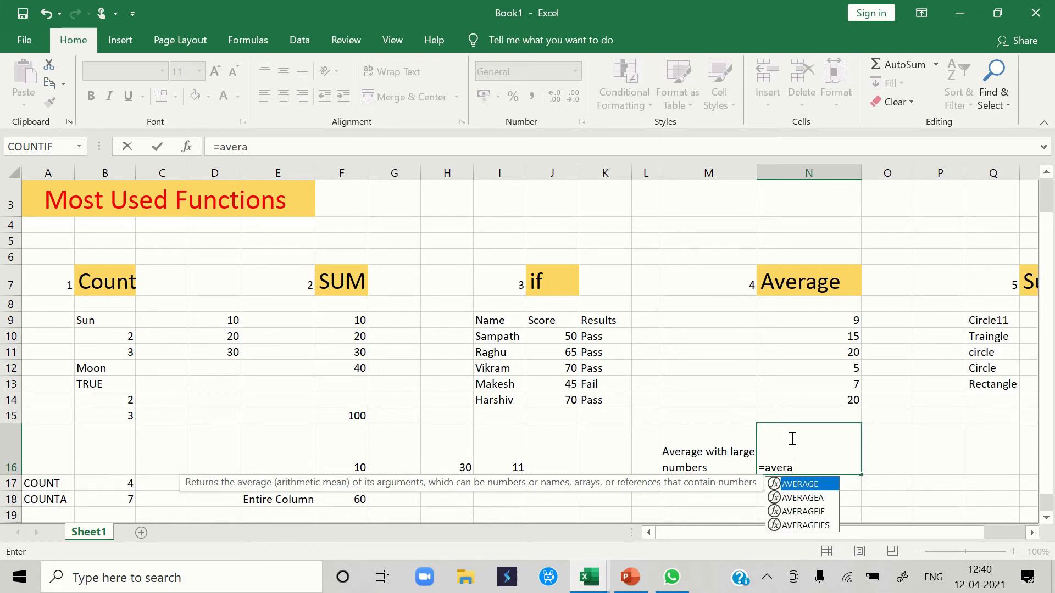
pyautogui.write('(')
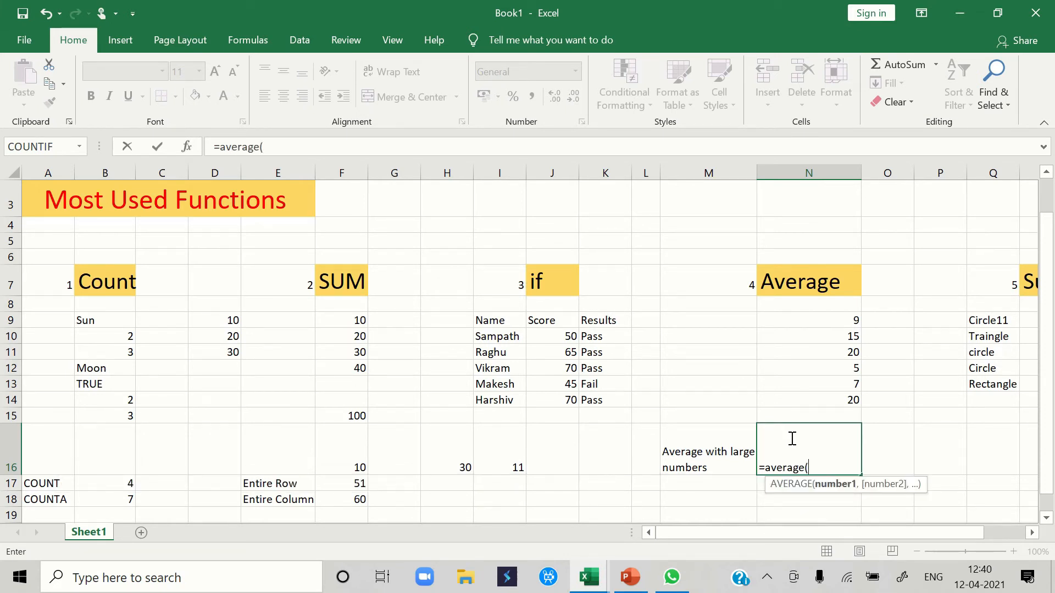
pyautogui.write('large')
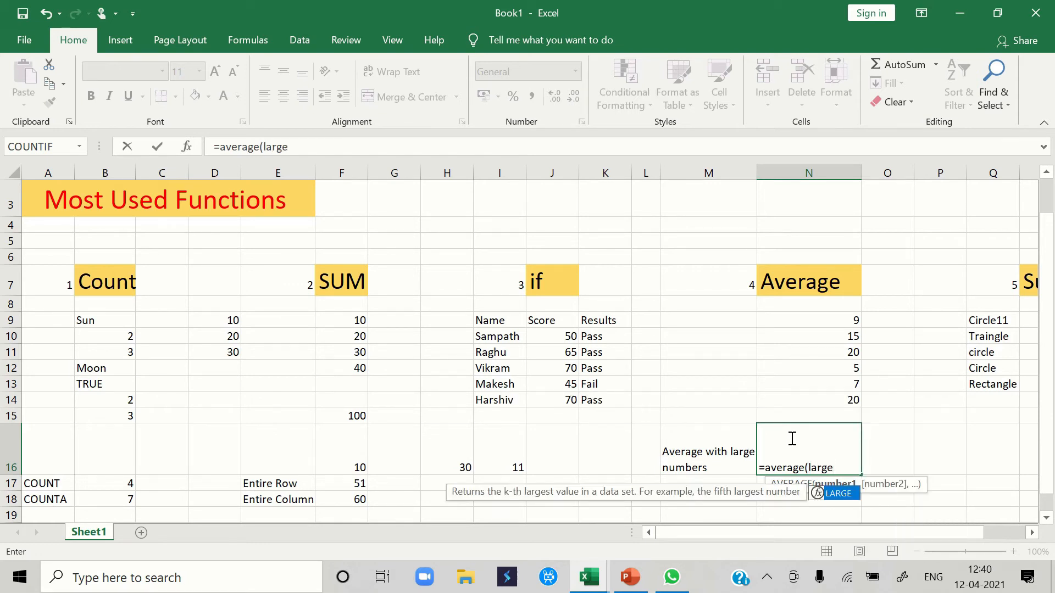
pyautogui.write('(')
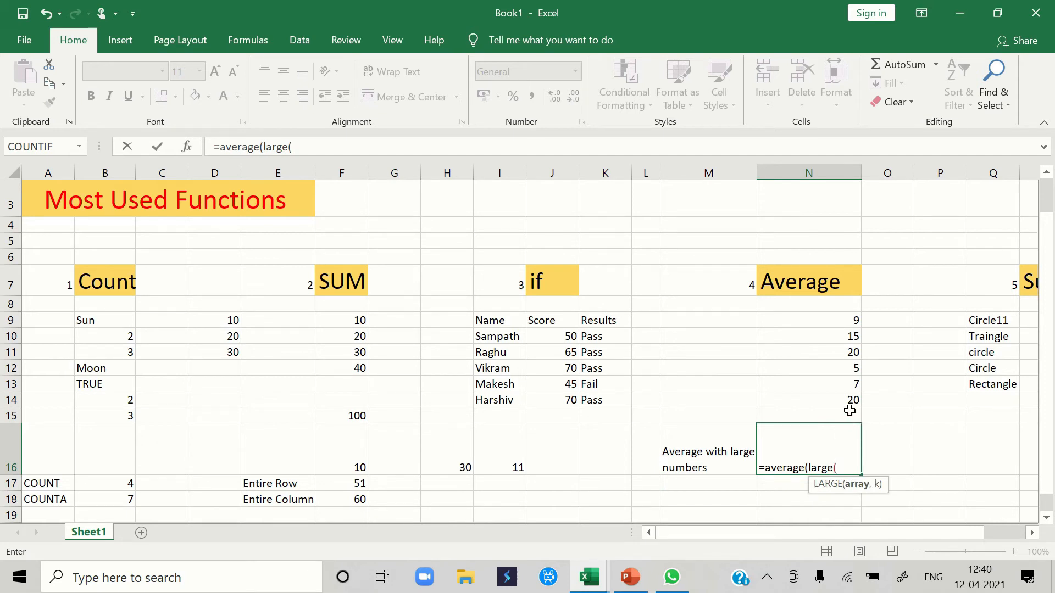
pyautogui.moveTo(845, 403); pyautogui.dragTo(835, 325)
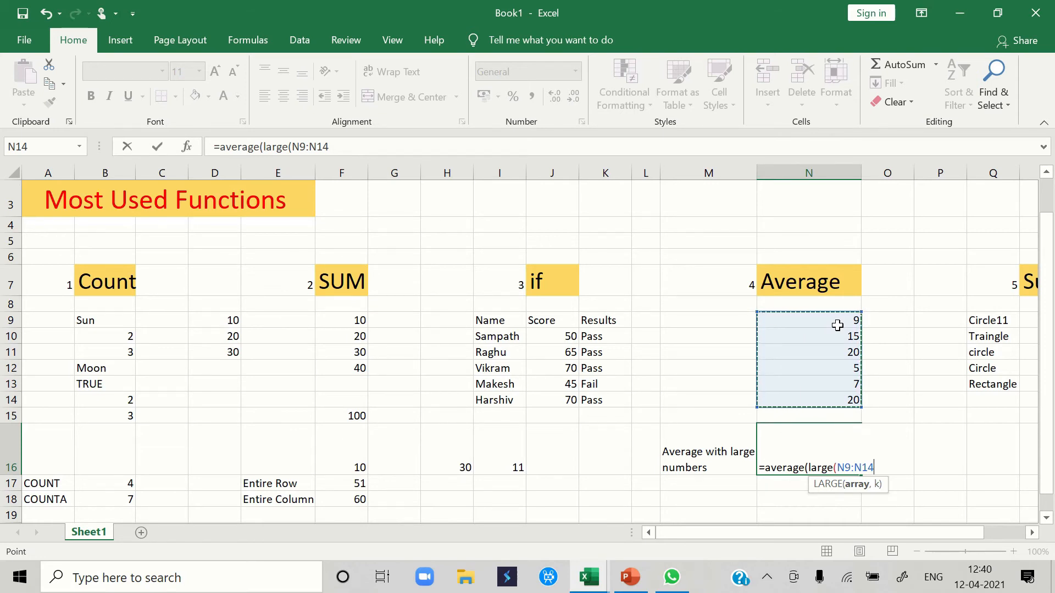
pyautogui.write(',')
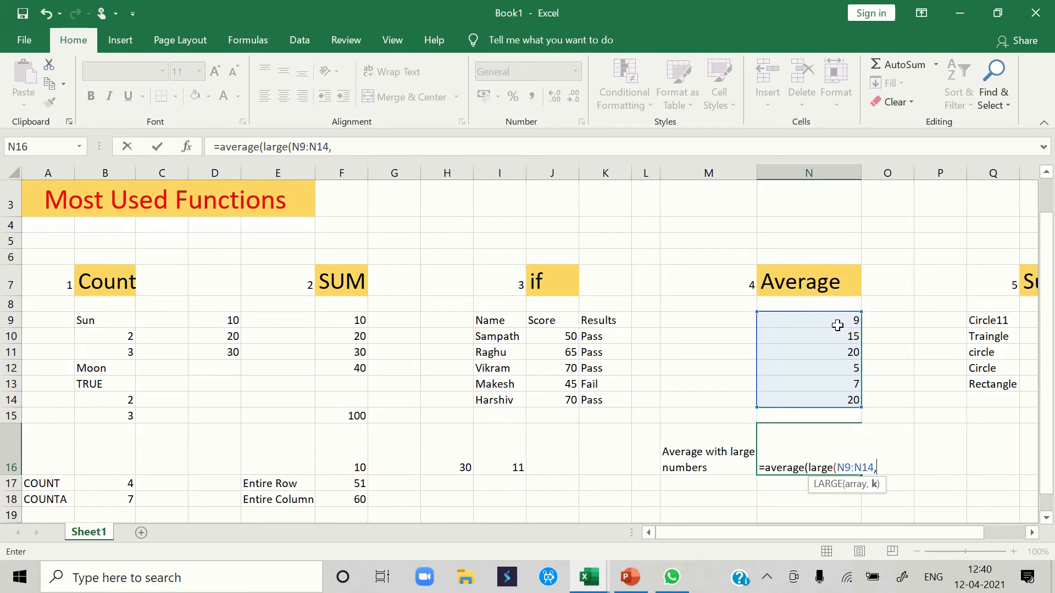
pyautogui.write('{1,2,3}))')
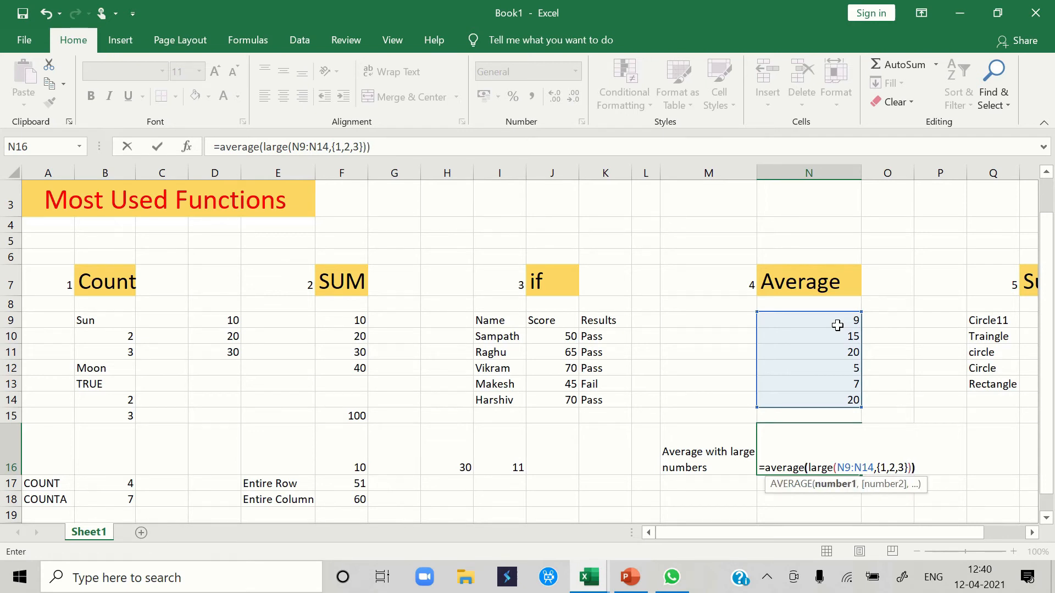
pyautogui.press('Return')
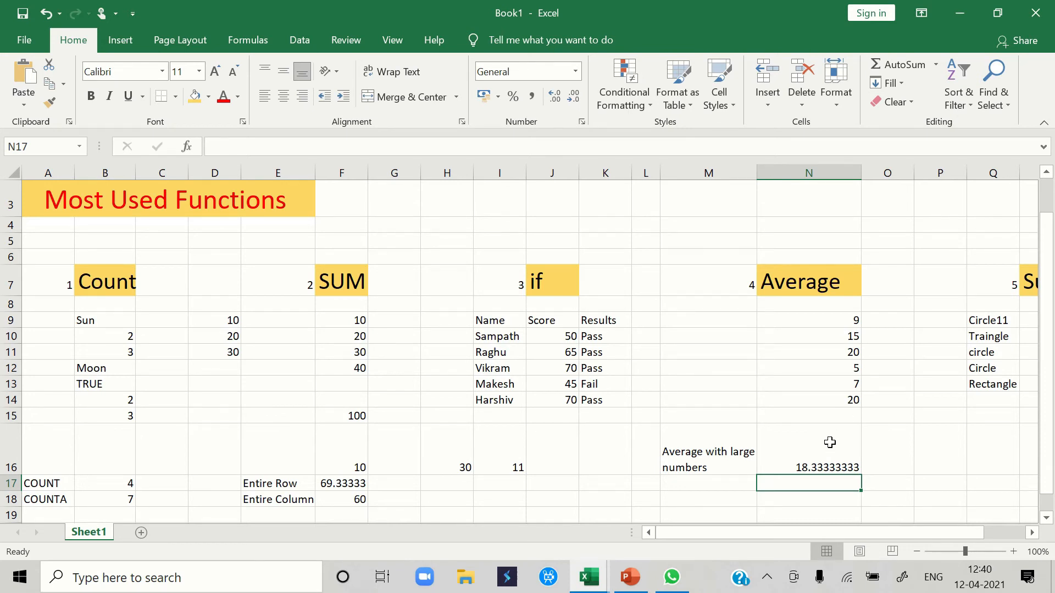
pyautogui.click(847, 403)
pyautogui.click(847, 355)
pyautogui.click(845, 338)
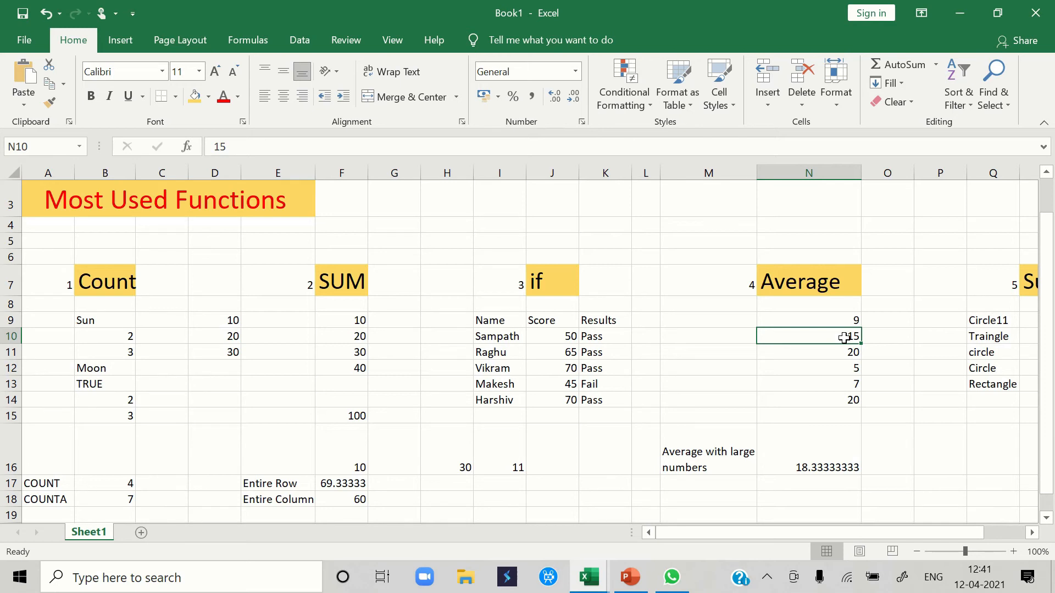
pyautogui.click(832, 463)
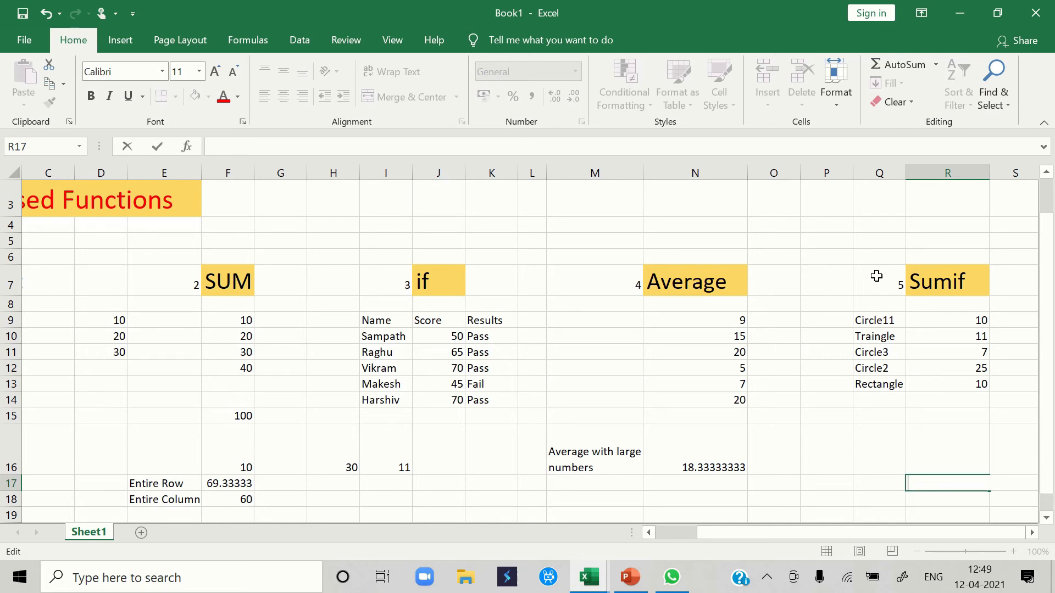
# - Sum the R9:R13 values whose labels match Circle plus one character in R16, with =sumif(Q9:R13,"Circle?",(R9:R13))
pyautogui.click(886, 320)
pyautogui.click(886, 347)
pyautogui.click(886, 367)
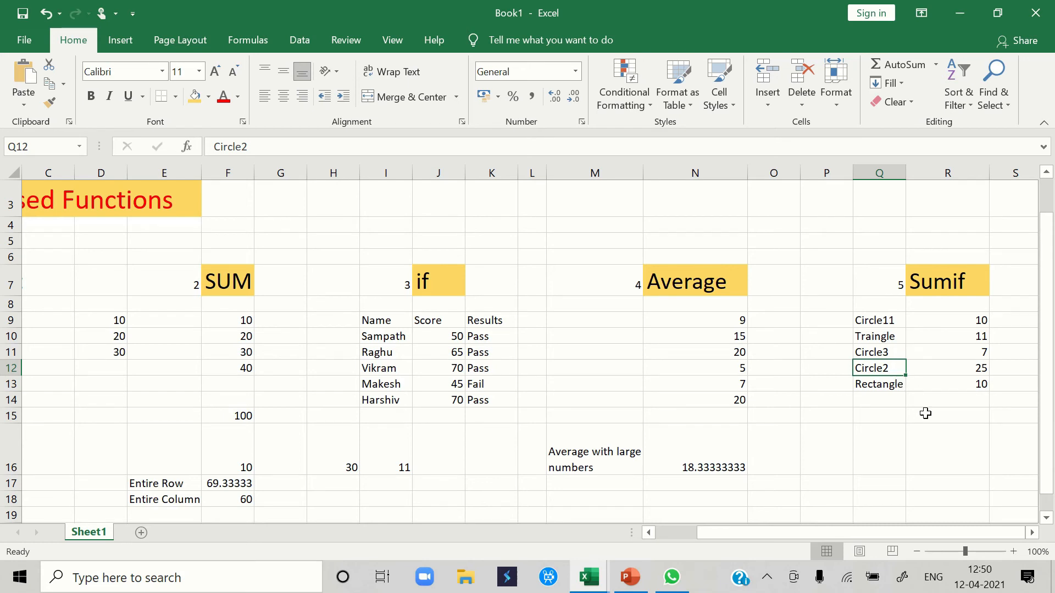
pyautogui.click(934, 451)
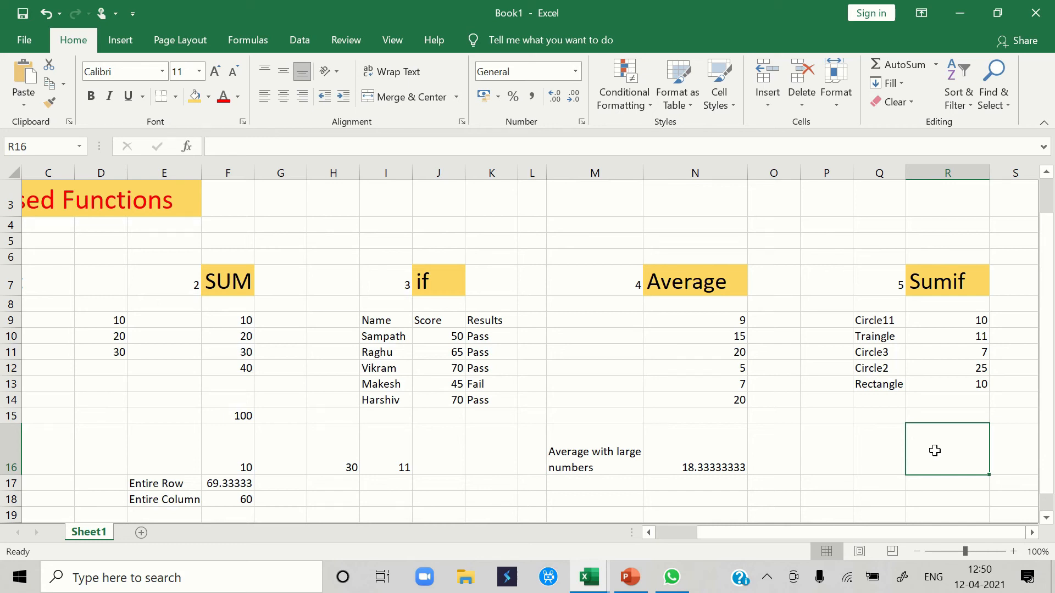
pyautogui.write('=')
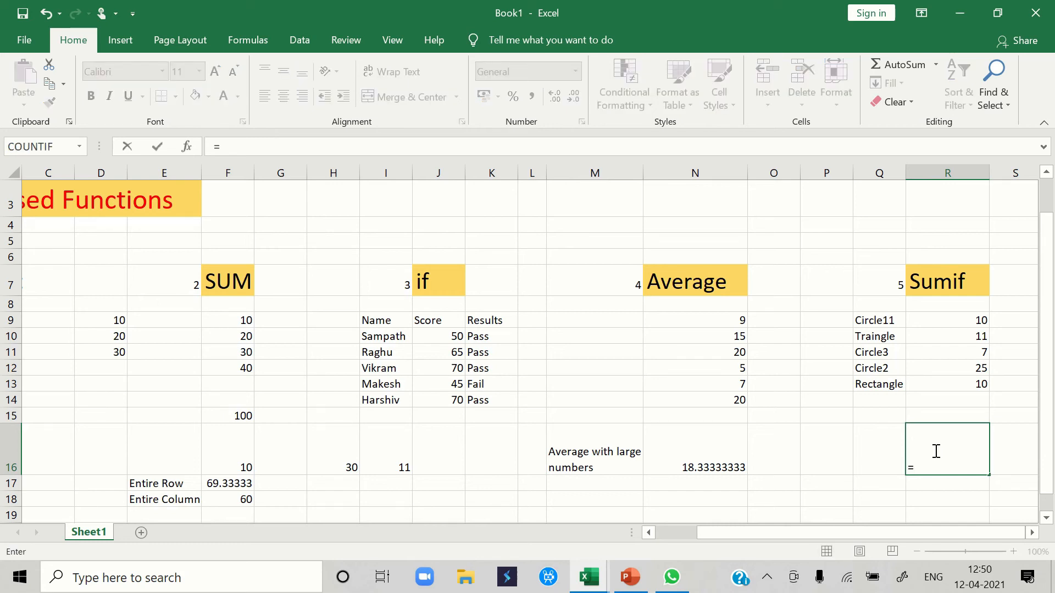
pyautogui.write('sum')
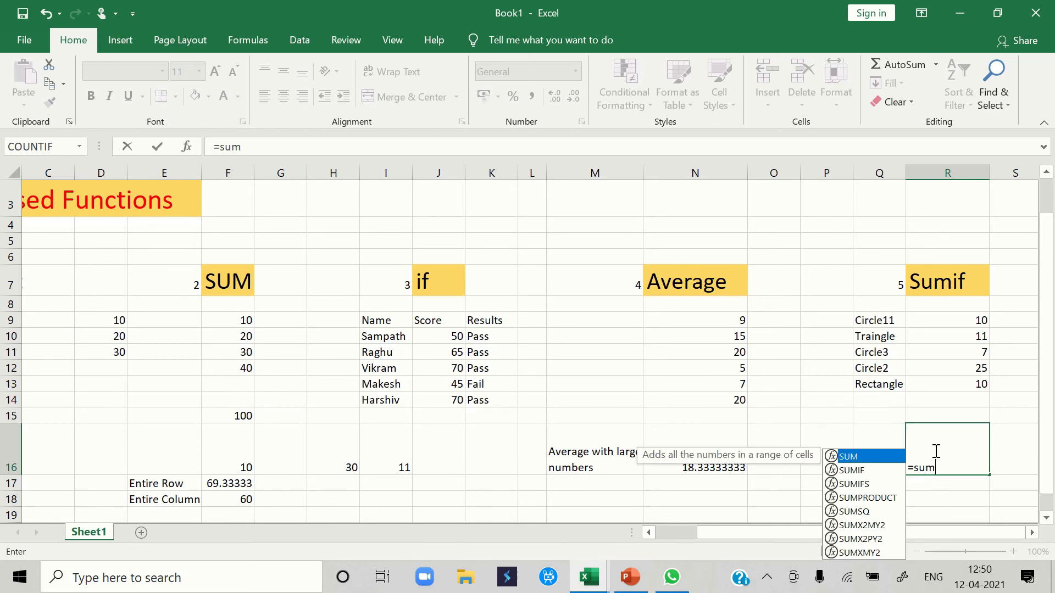
pyautogui.write('if')
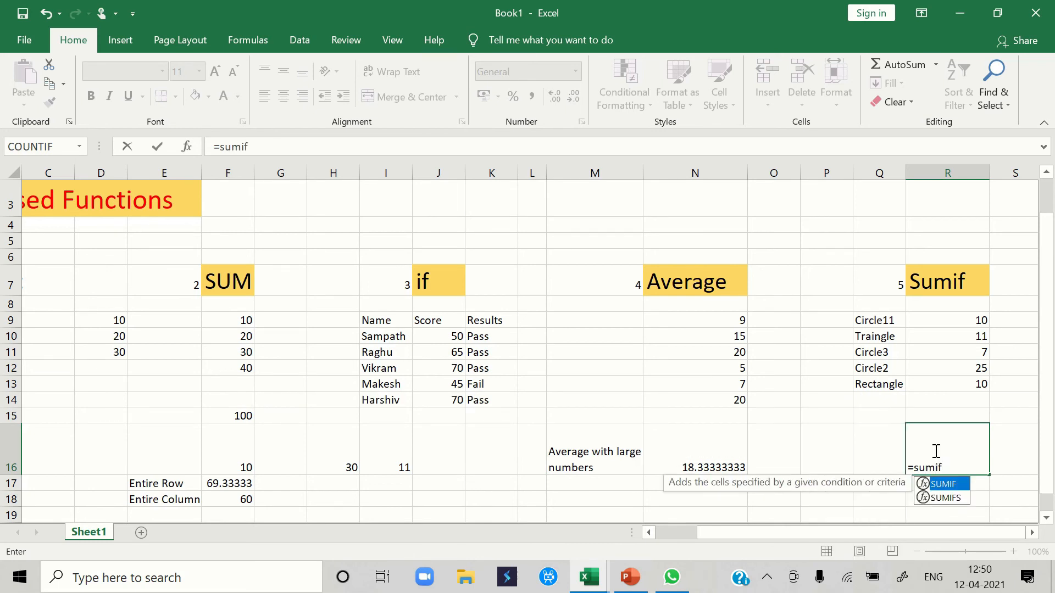
pyautogui.write('(')
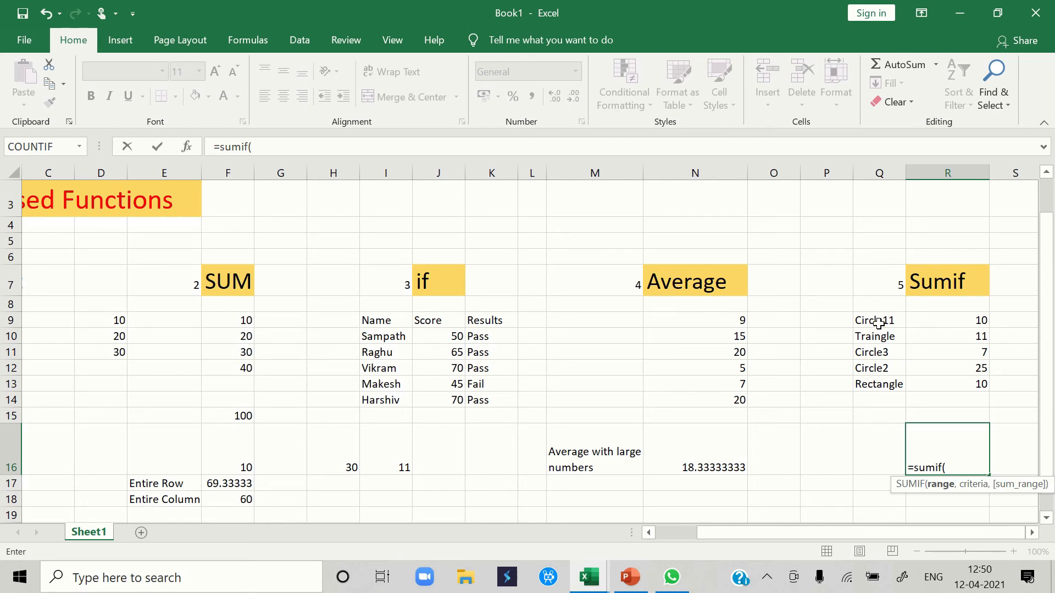
pyautogui.moveTo(878, 323); pyautogui.dragTo(948, 370)
pyautogui.moveTo(967, 387); pyautogui.dragTo(967, 387)
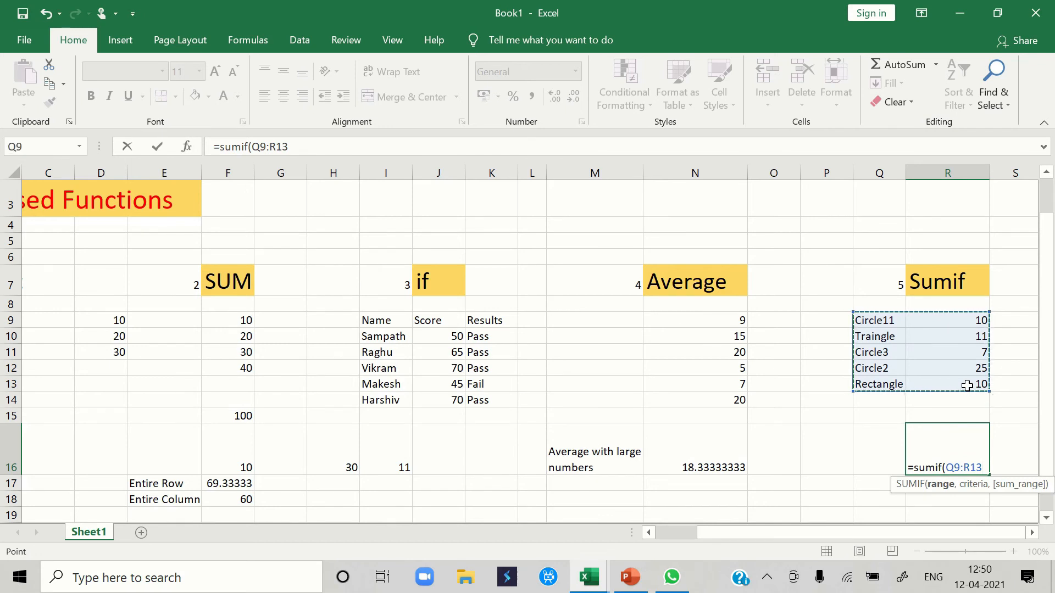
pyautogui.write(',')
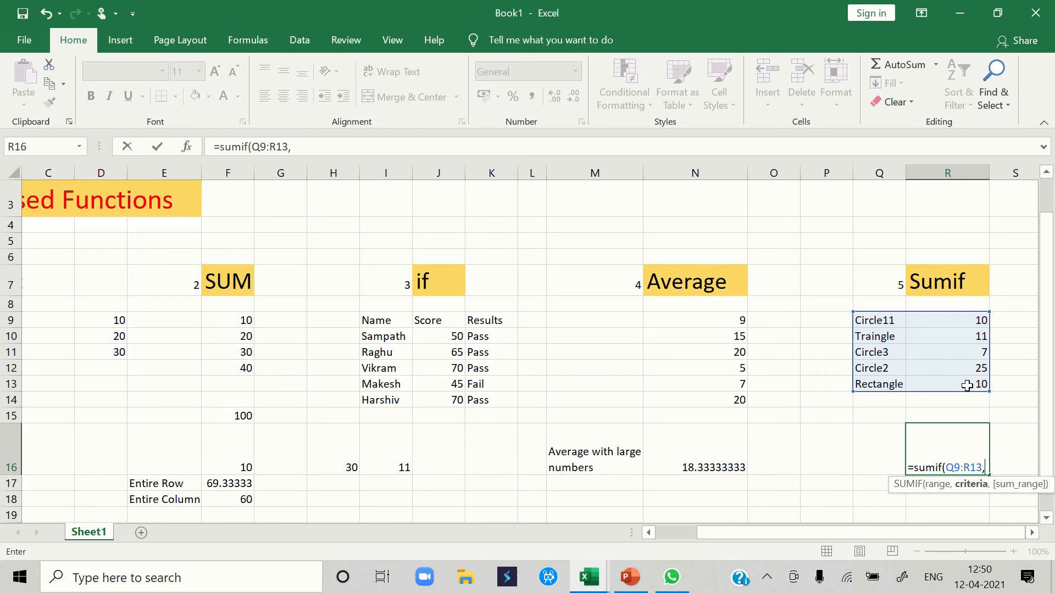
pyautogui.write('"Circle?')
pyautogui.write('",')
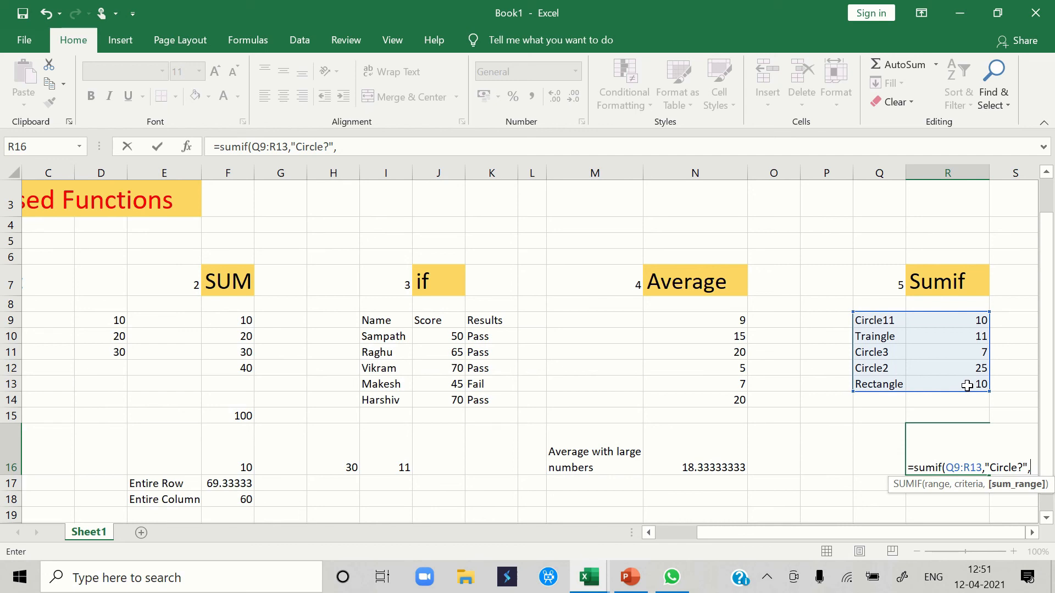
pyautogui.write('(')
pyautogui.moveTo(970, 319); pyautogui.dragTo(960, 385)
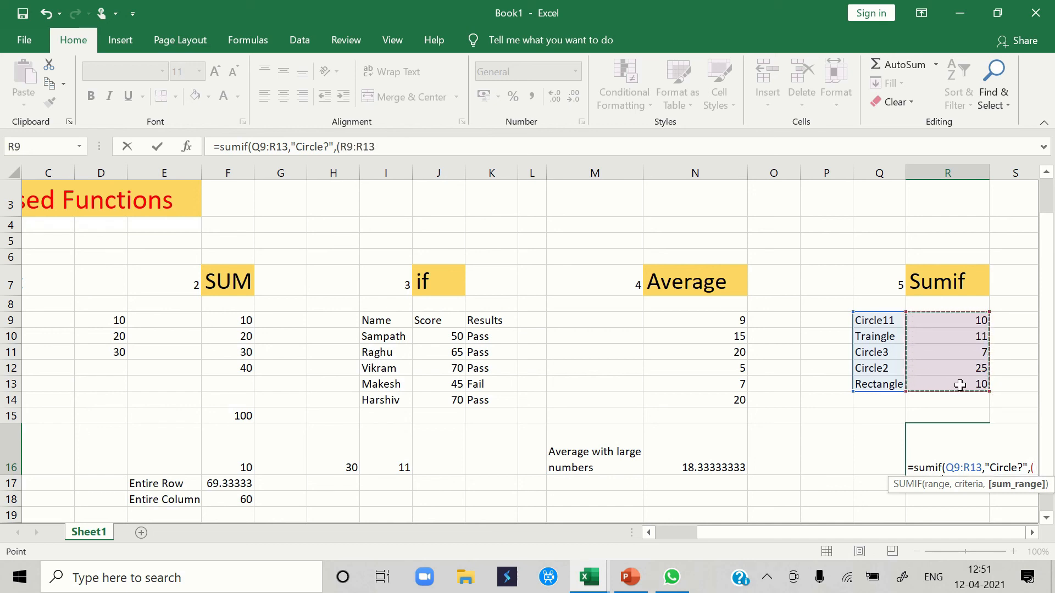
pyautogui.write(')')
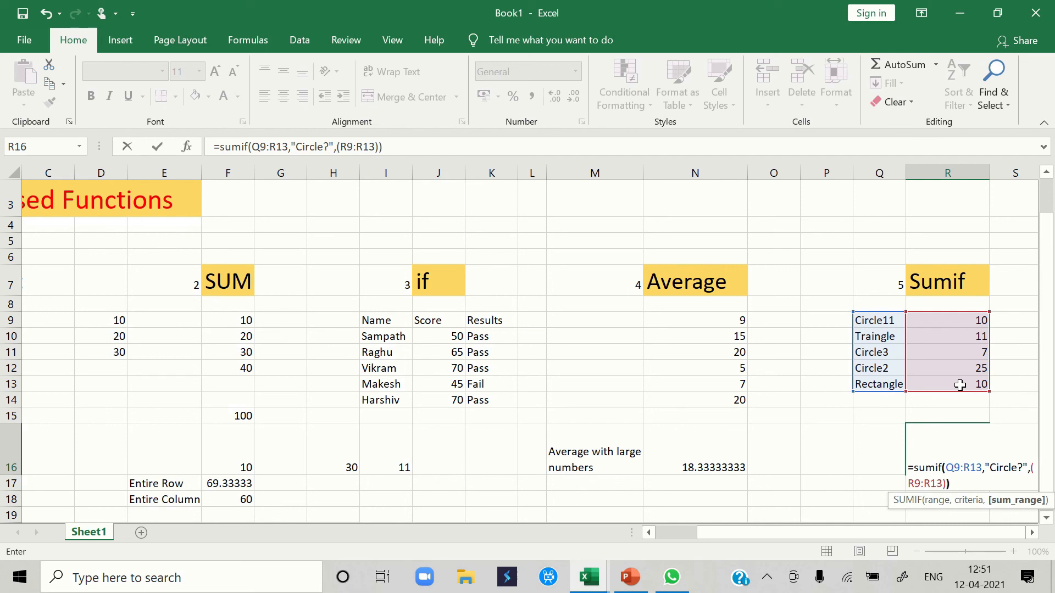
pyautogui.press('Return')
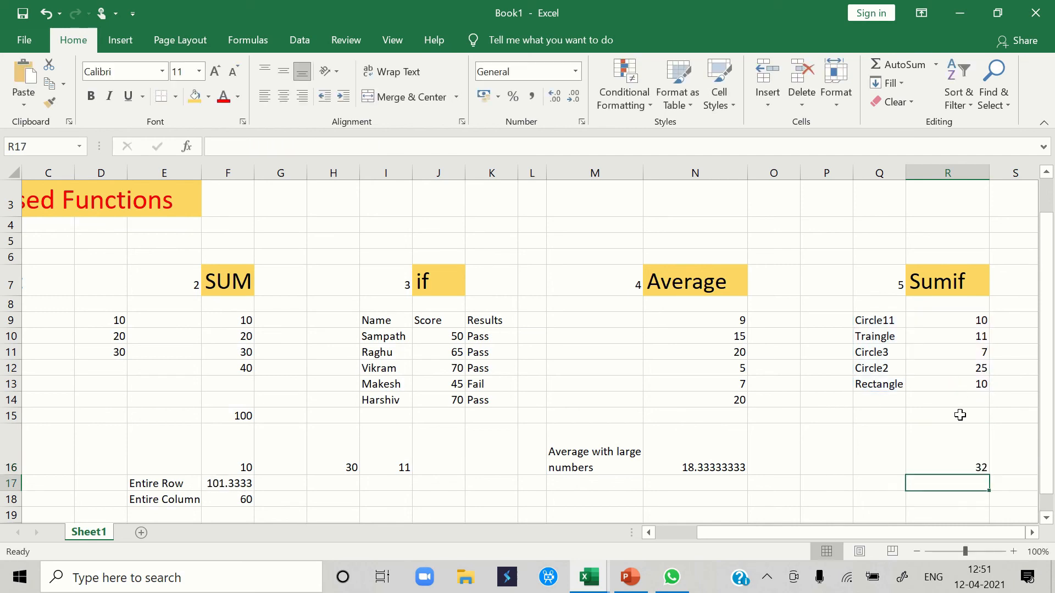
# - Check the SUMIF formula in R16 against the values beside Circle2, Circle3 and Circle11
pyautogui.click(961, 447)
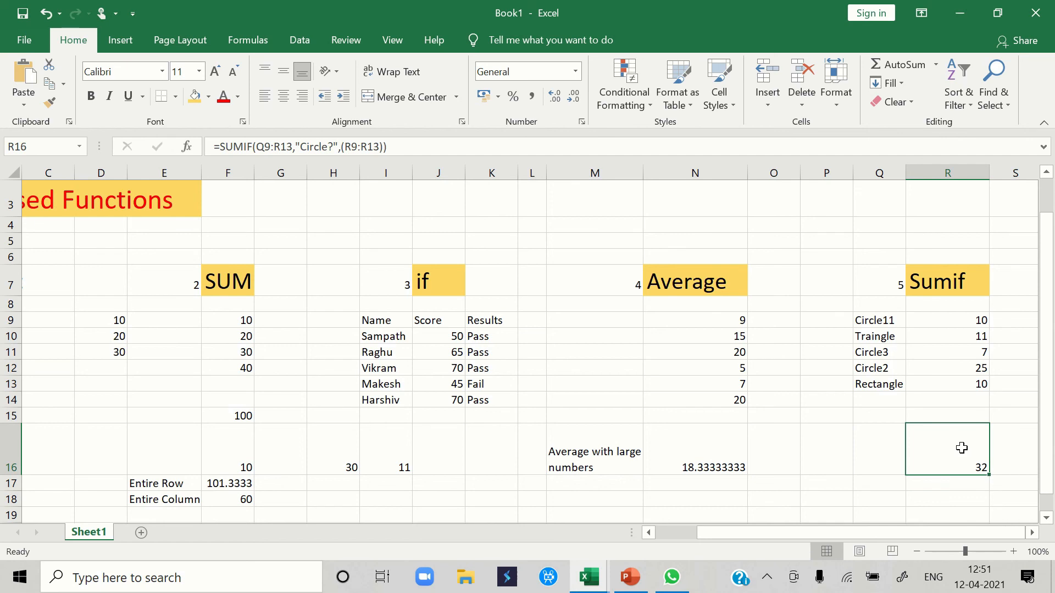
pyautogui.click(977, 369)
pyautogui.click(984, 353)
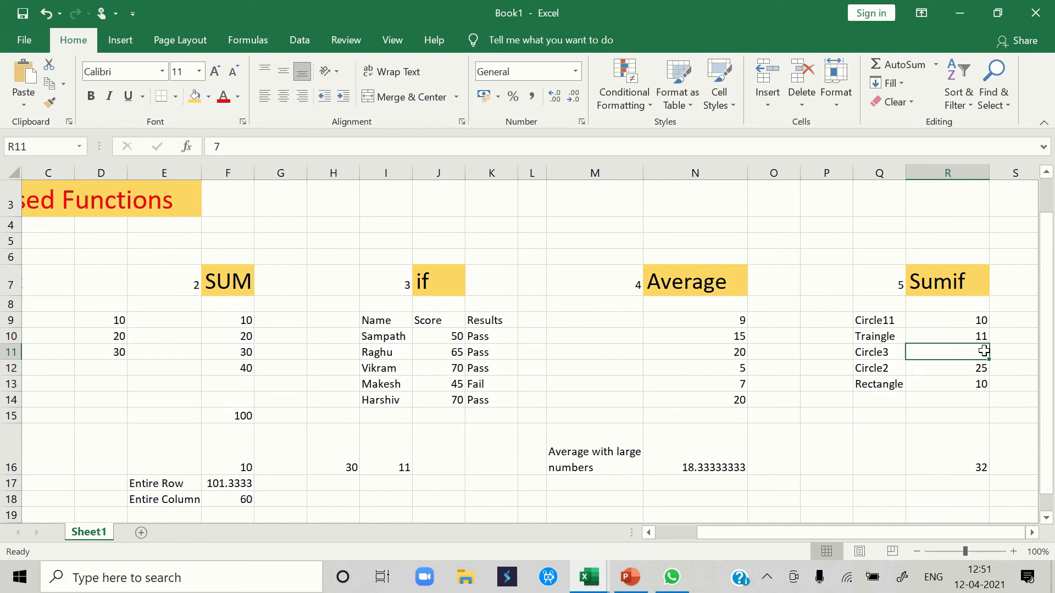
pyautogui.click(982, 322)
pyautogui.click(974, 446)
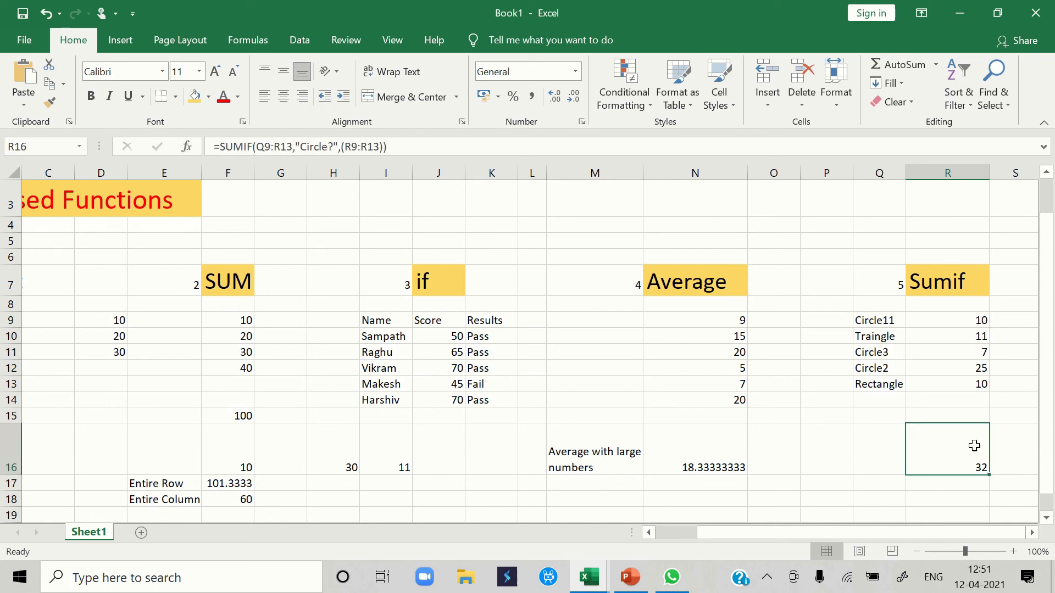